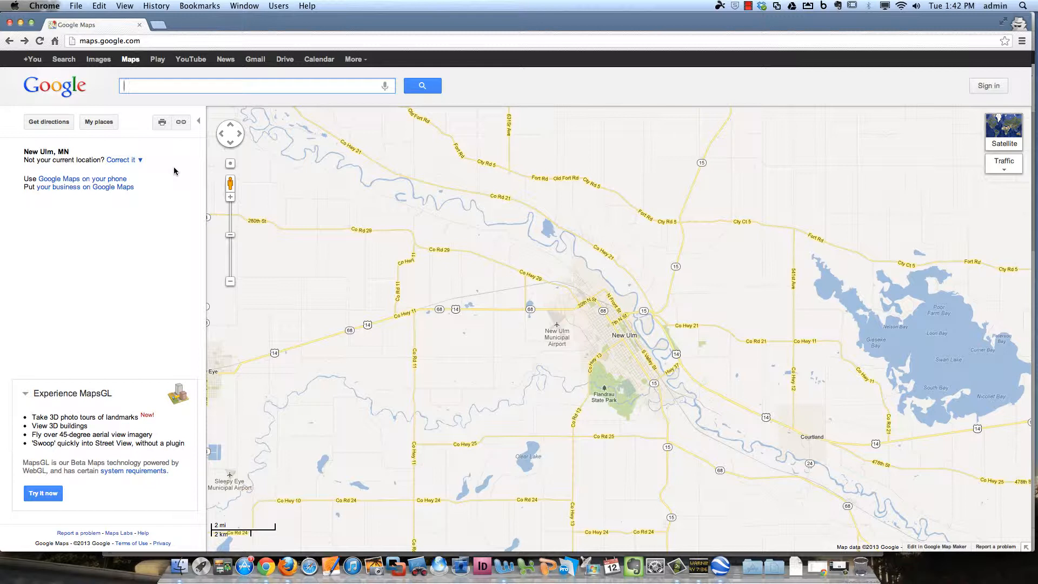
Sign in with the saved account e-mail, without staying signed in, then open My places over Minnesota
click(160, 44)
click(191, 44)
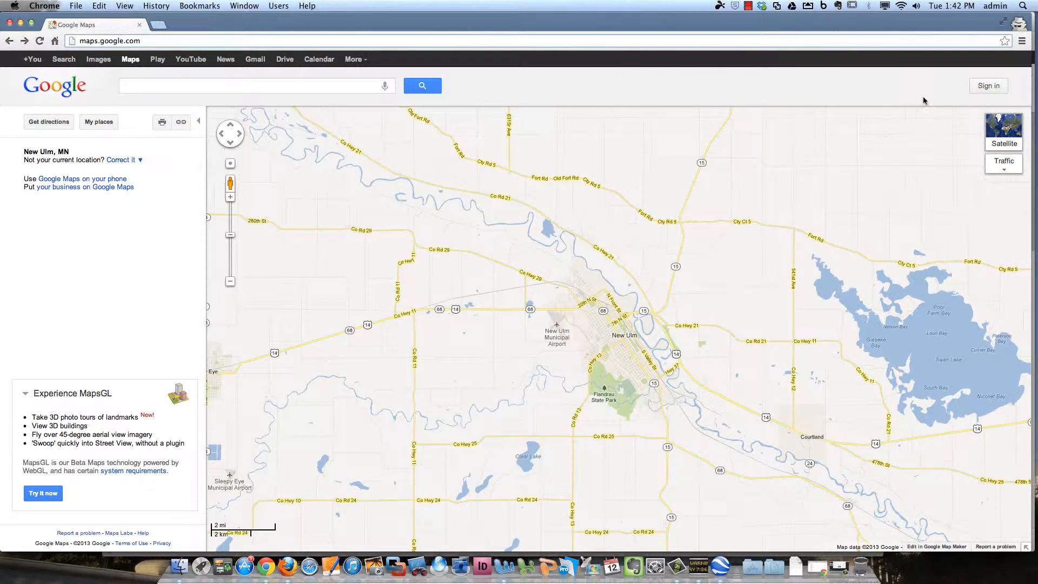
click(989, 85)
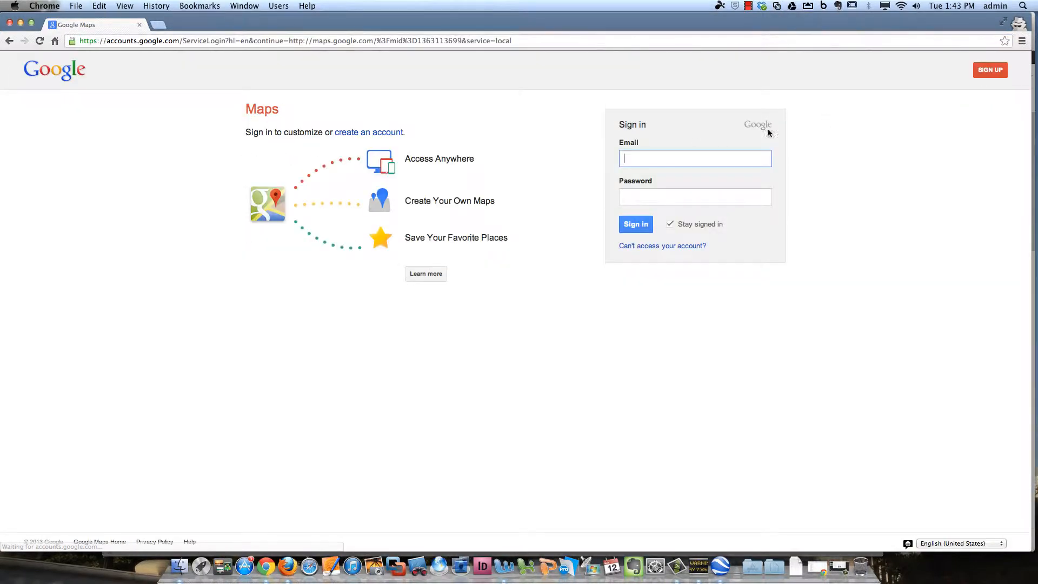
click(690, 157)
key(Down)
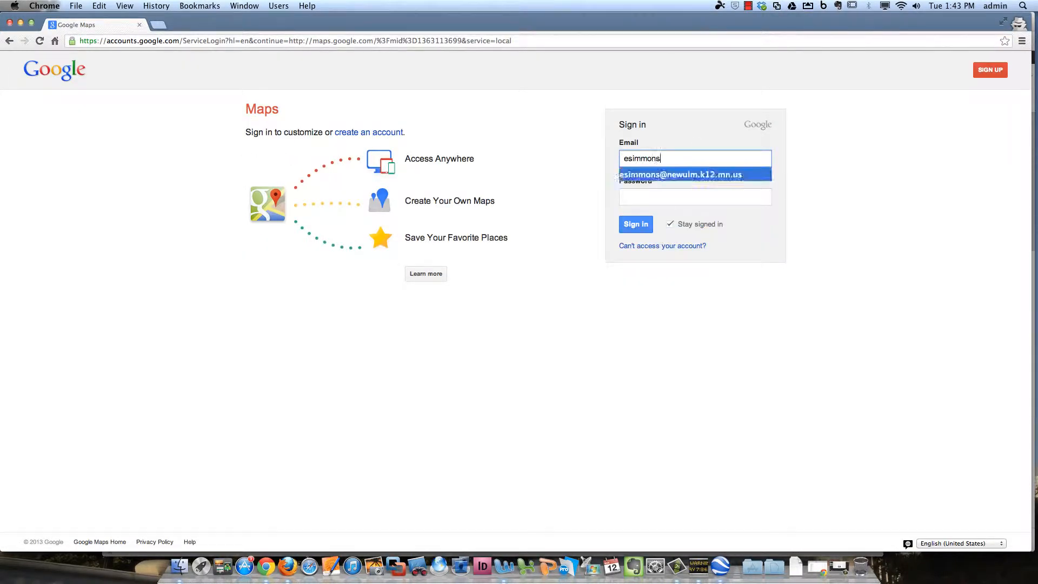
key(Tab)
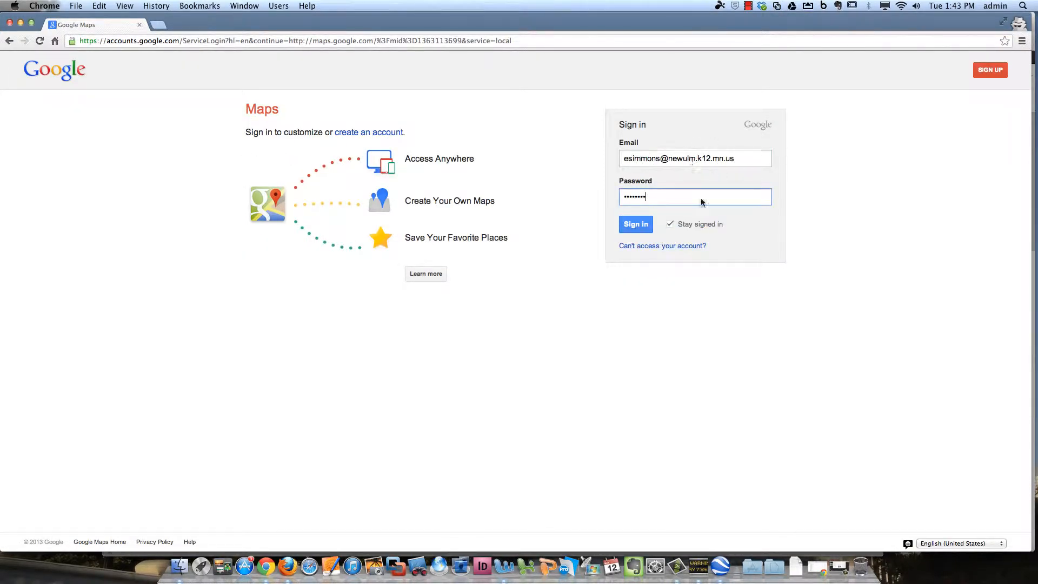
click(672, 225)
key(Return)
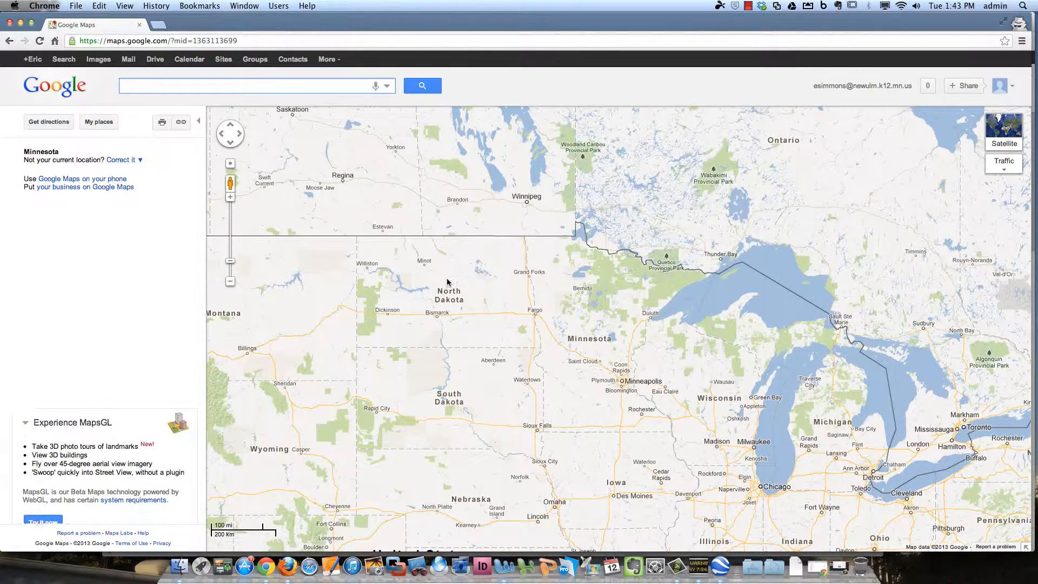
scroll(613, 391, up, 2)
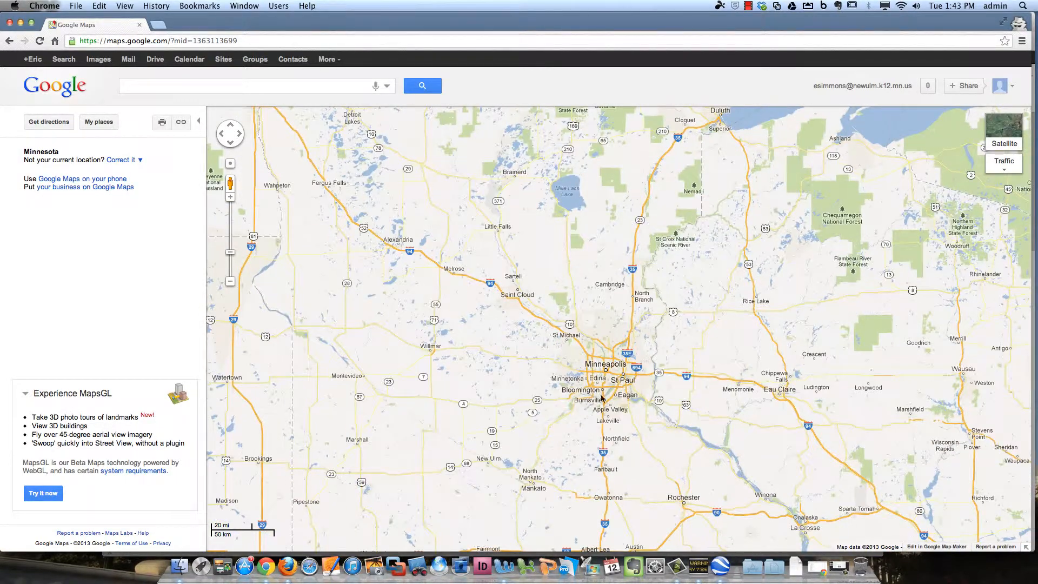
click(97, 123)
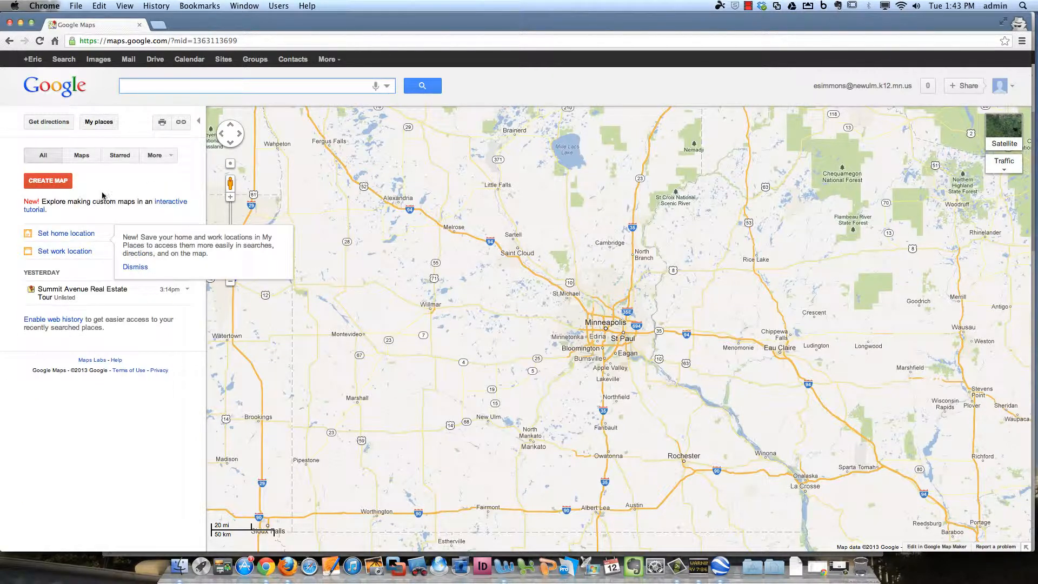
Create an Unlisted map 'Summit Avenue Home Tour #2' describing Summit Avenue's largest historic houses
click(53, 185)
text(S)
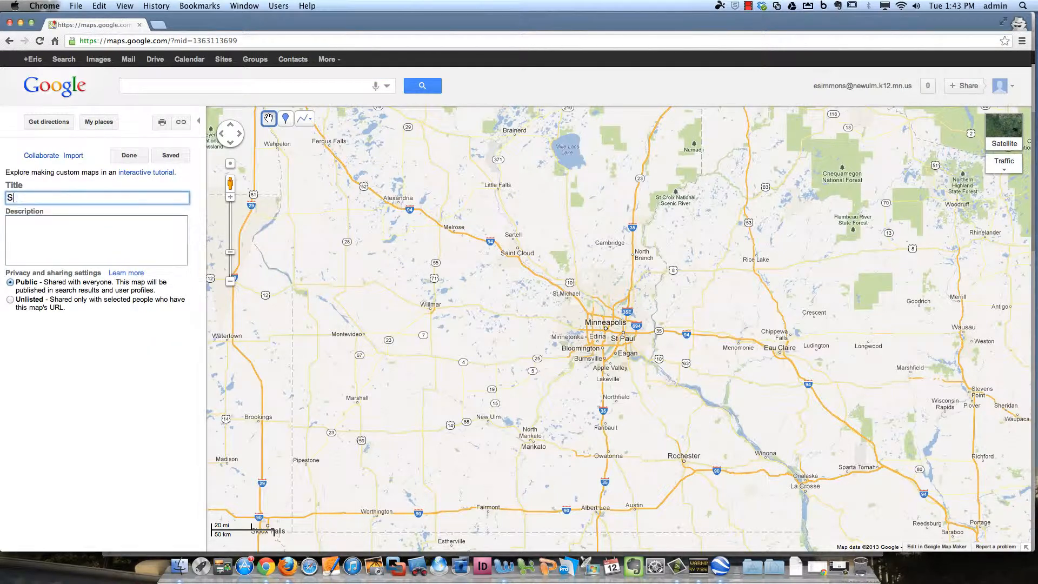
text(ummit Avenue Home Tour )
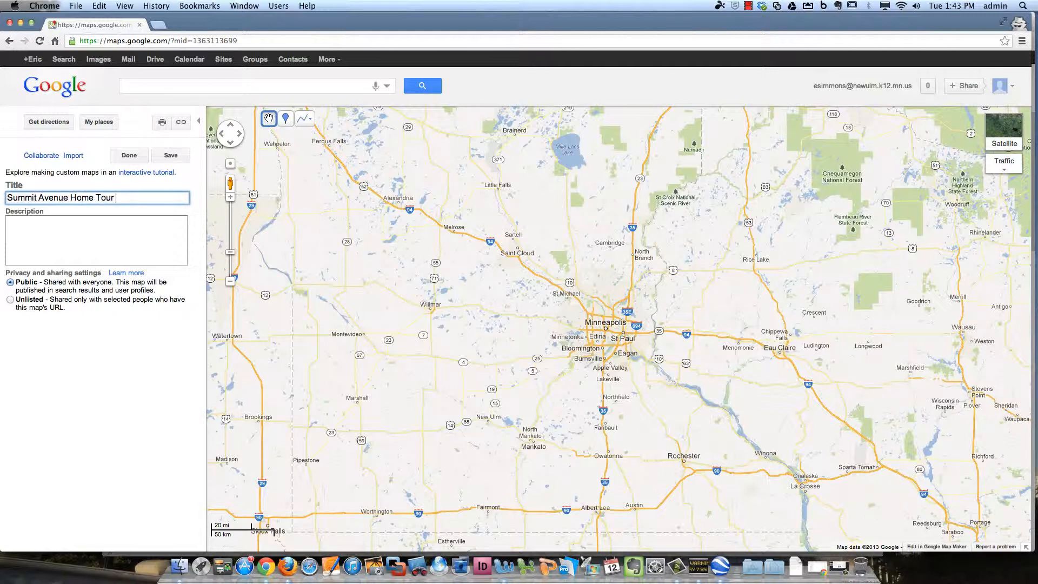
text(#2)
key(Tab)
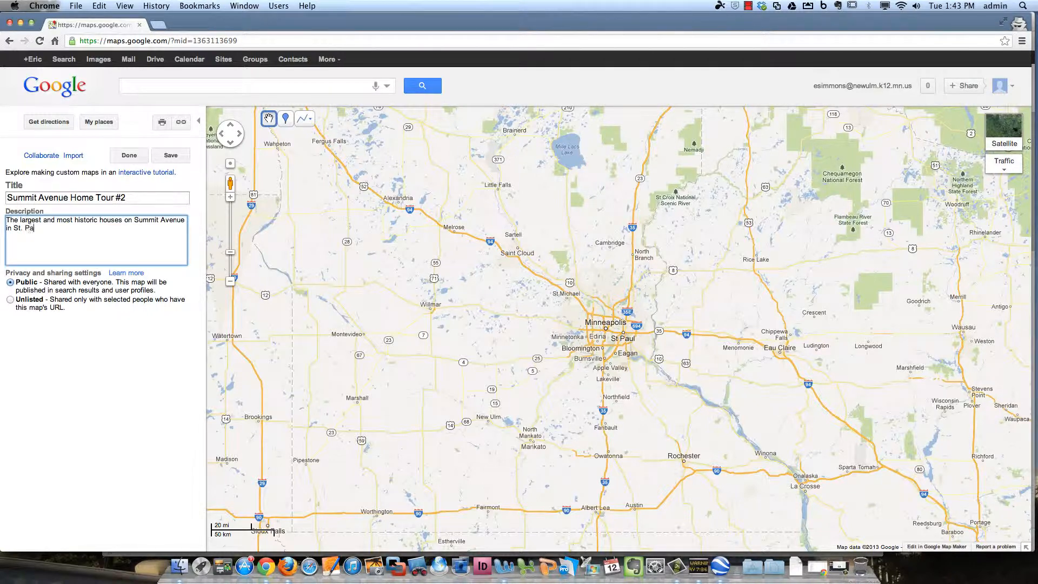
text(innesc)
click(11, 300)
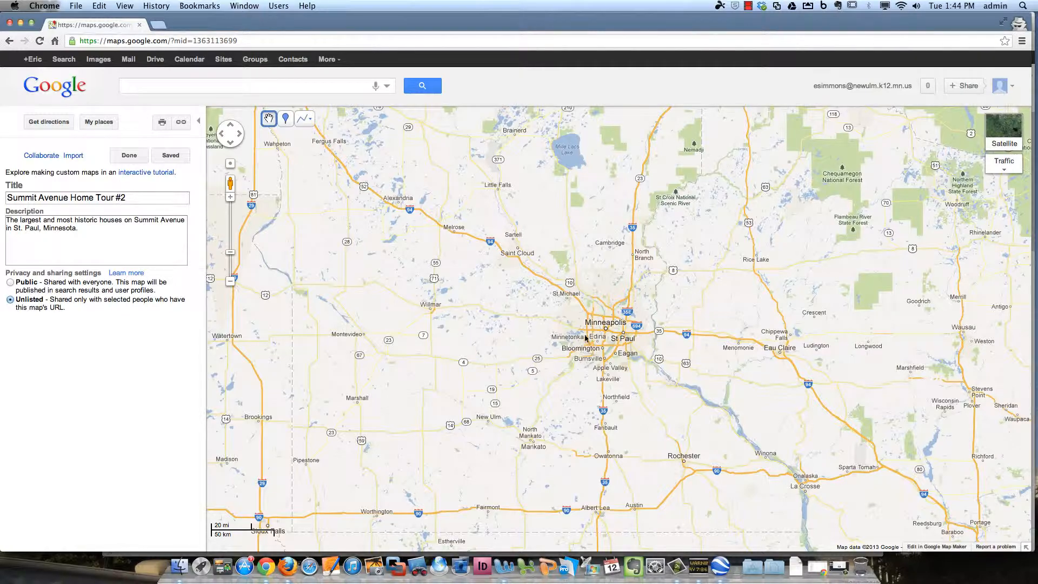
Zoom and pan the map in on central St Paul
scroll(616, 339, up, 2)
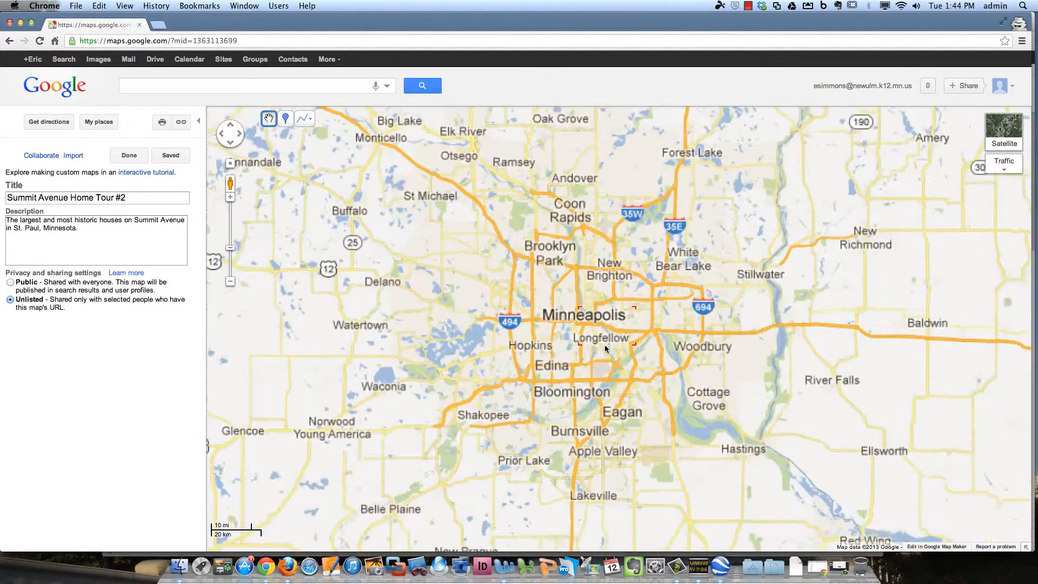
scroll(638, 317, up, 1)
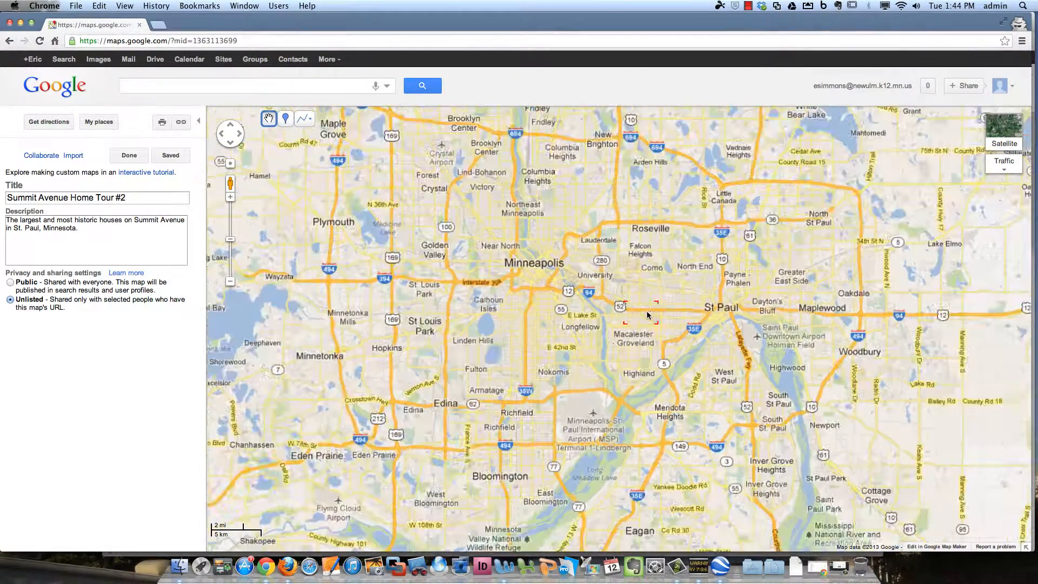
drag(685, 323, 587, 323)
scroll(632, 321, up, 1)
scroll(587, 323, up, 1)
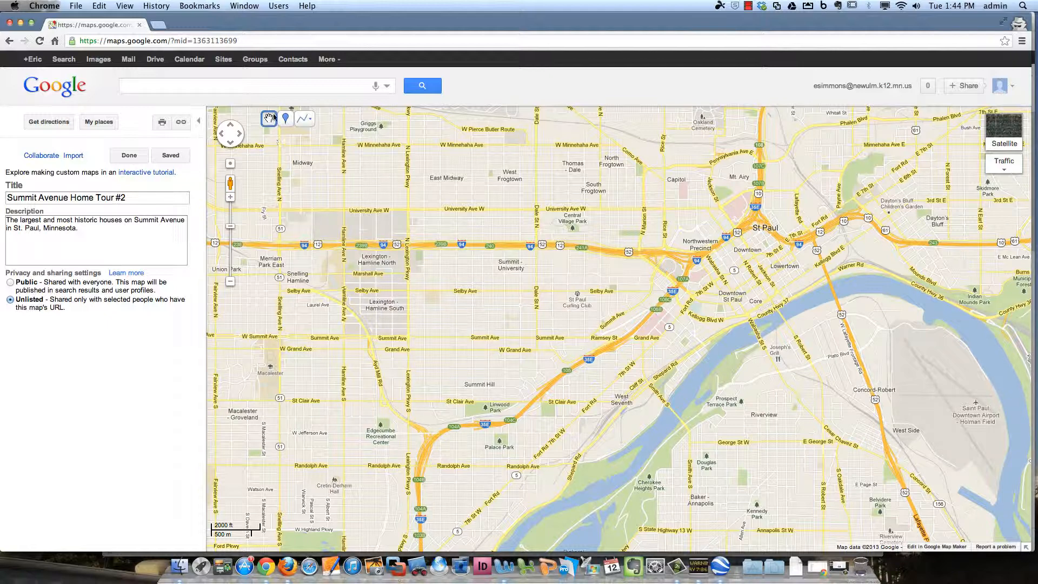
click(285, 120)
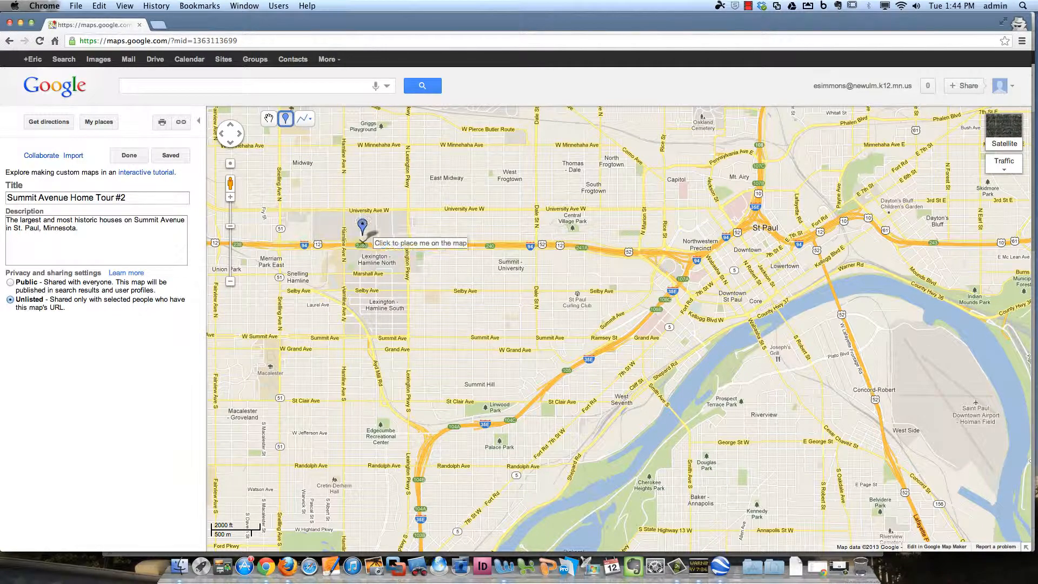
scroll(551, 339, up, 1)
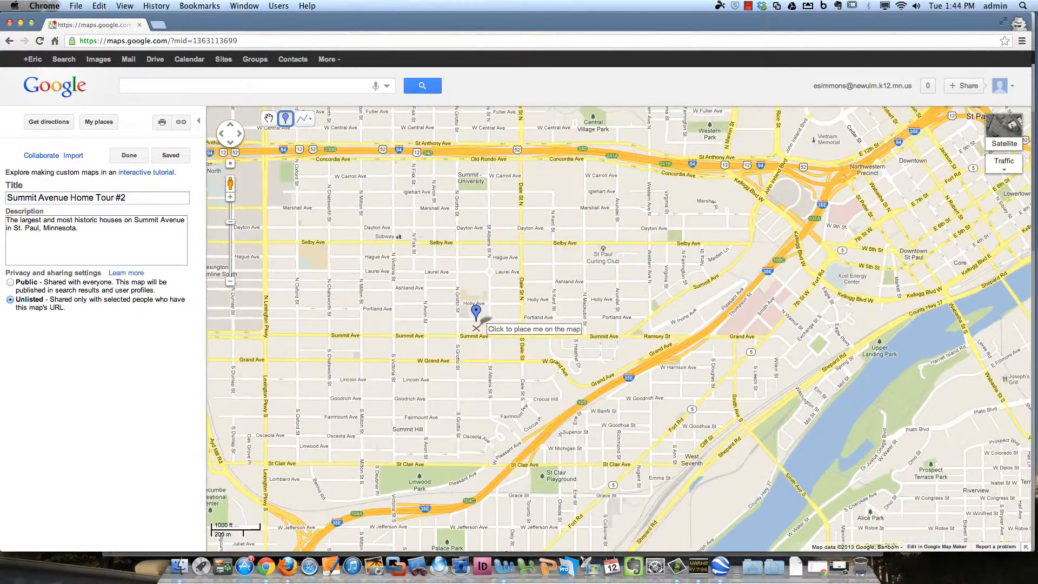
scroll(476, 327, up, 1)
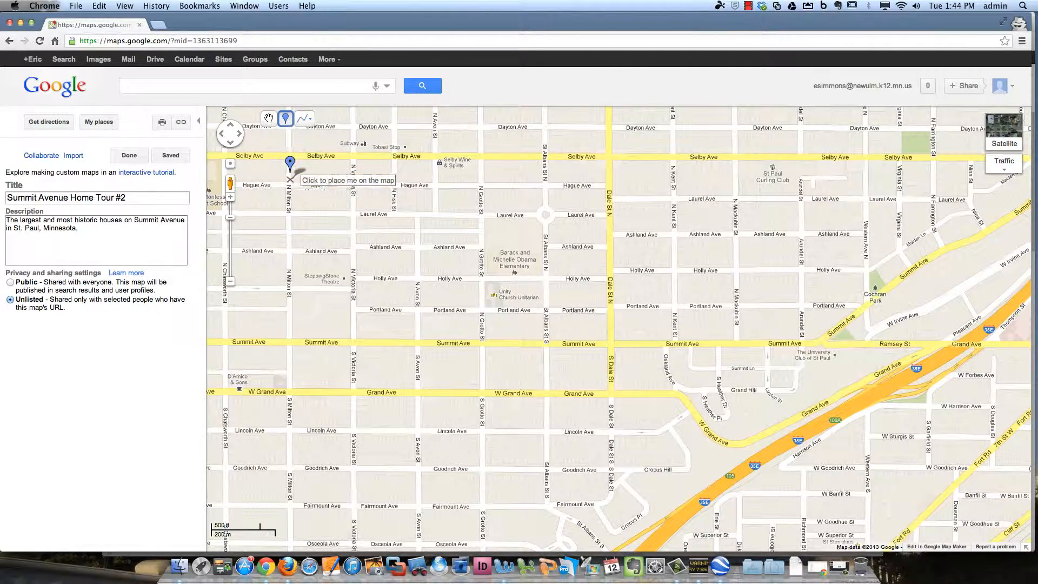
key(Escape)
Search 'james J. Hill house' and view the mansion in 45° satellite imagery
click(291, 88)
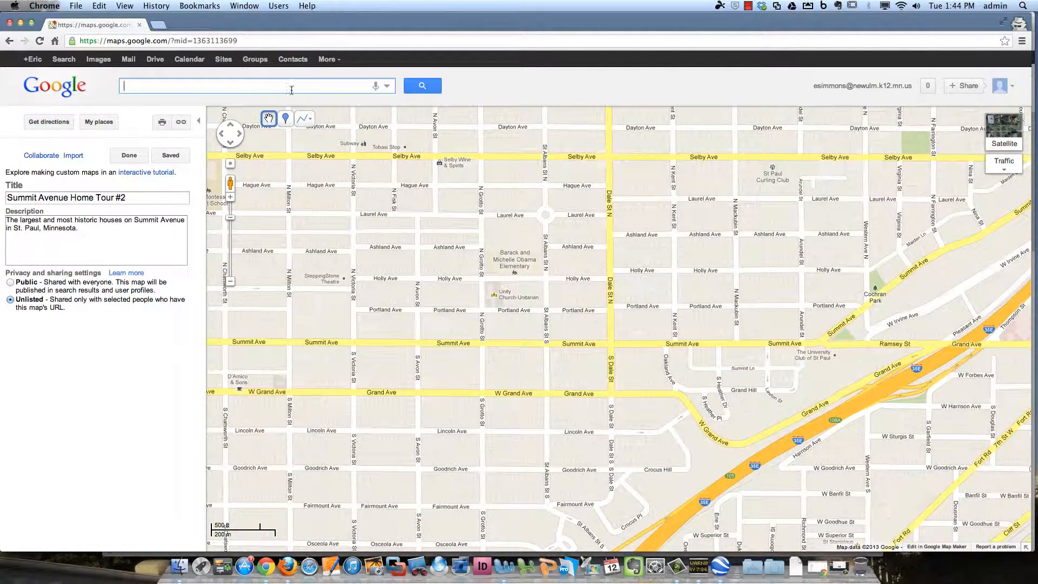
text(james J. )
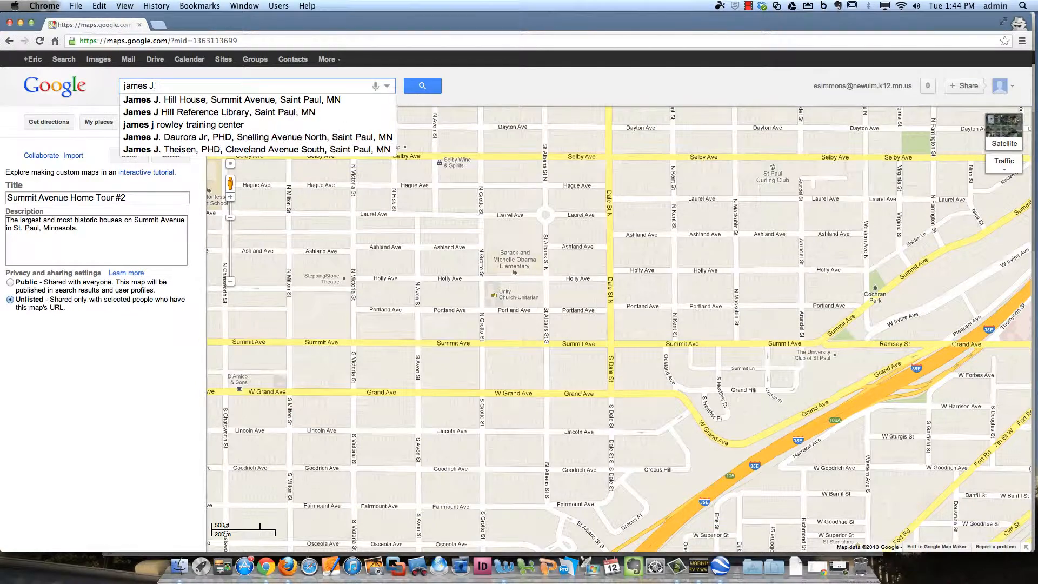
text(Hill house)
key(Return)
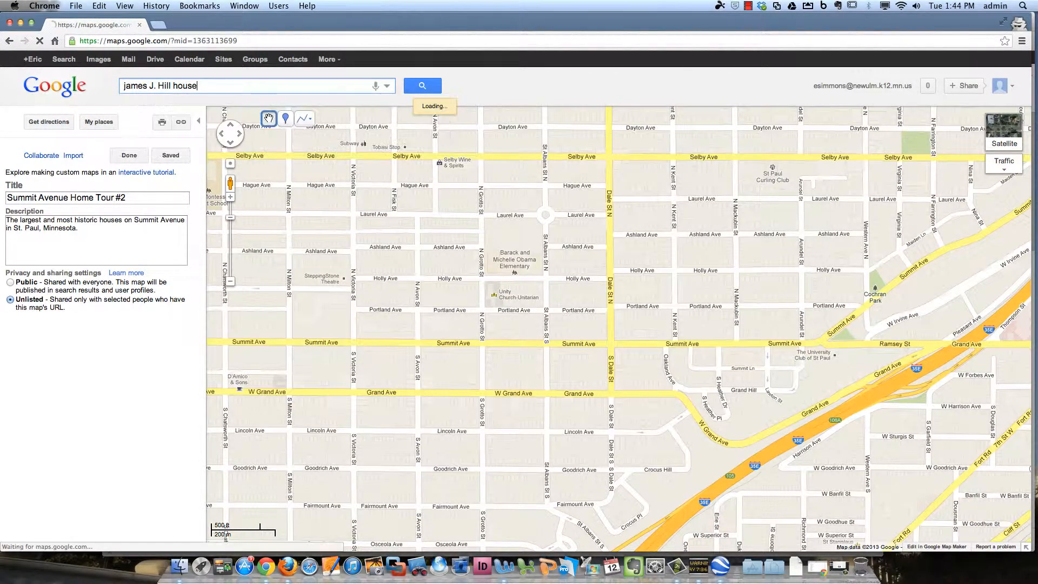
scroll(614, 338, up, 3)
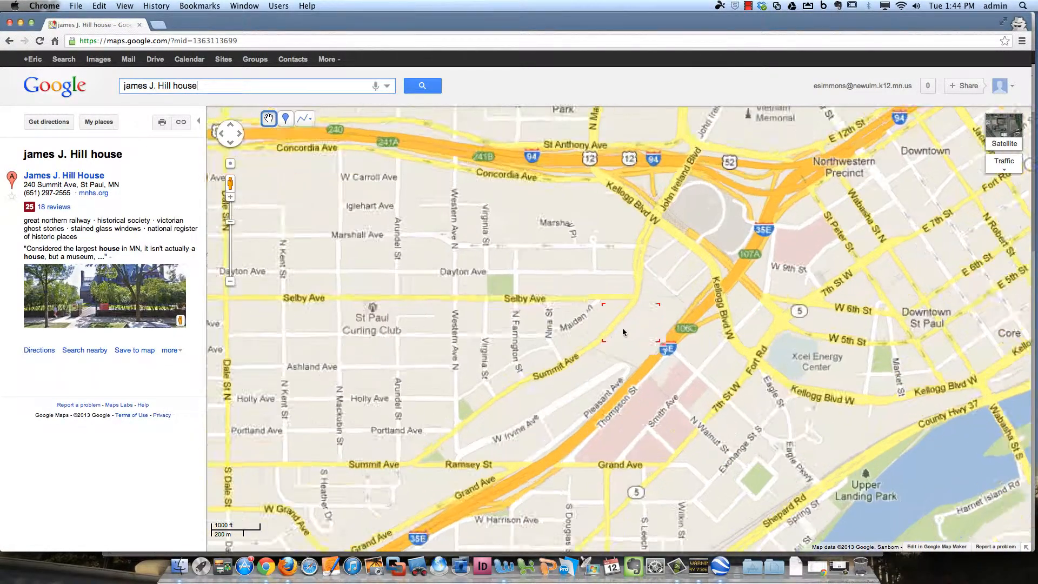
scroll(614, 338, up, 1)
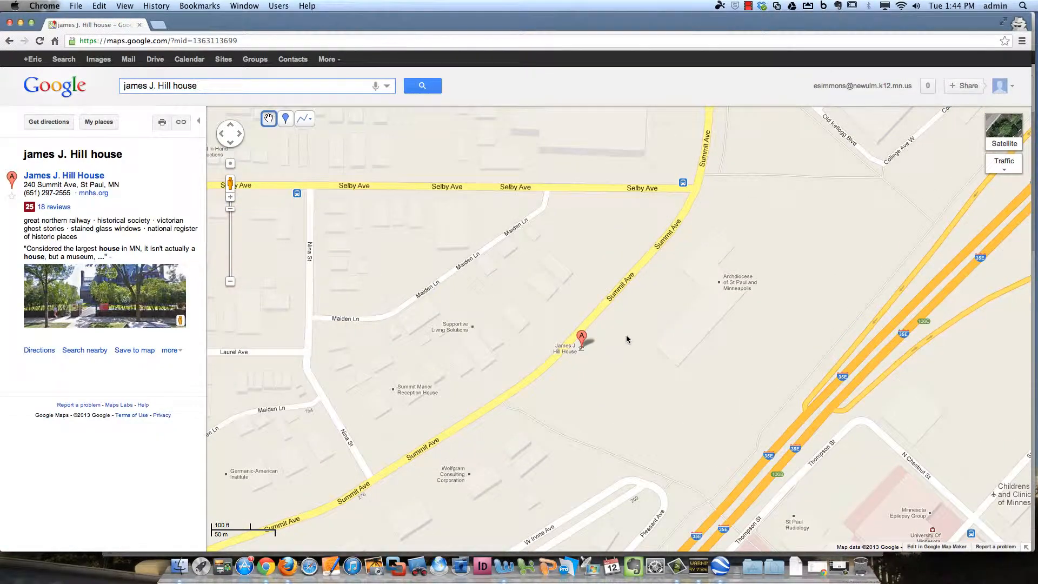
click(1006, 130)
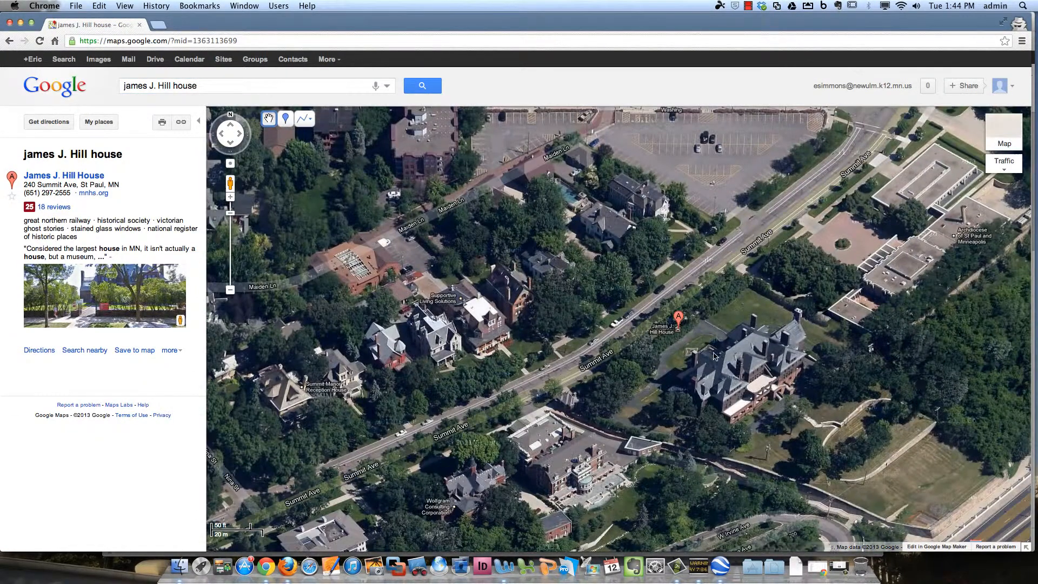
drag(714, 356, 524, 358)
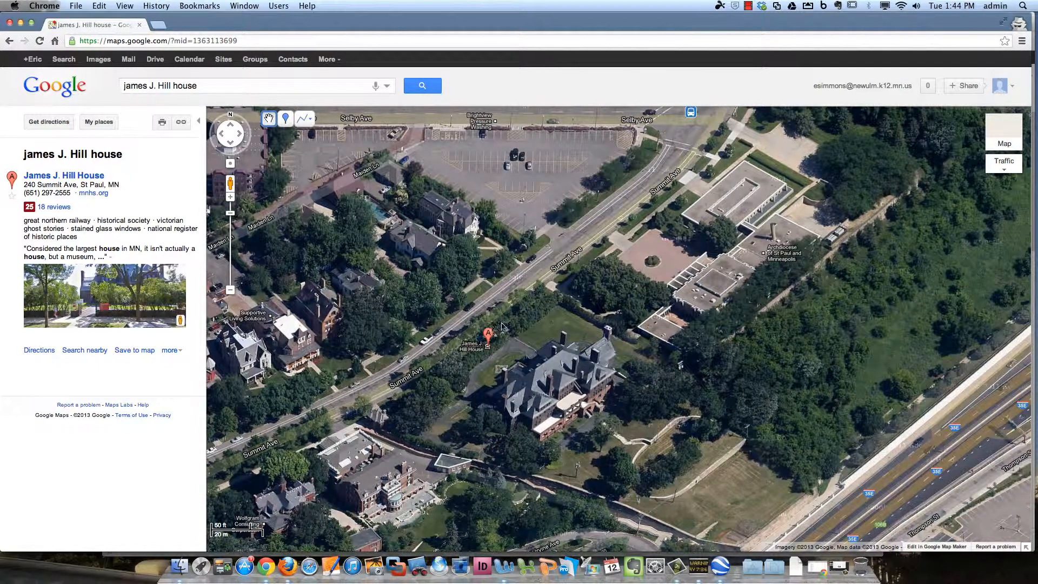
Drop a 'James J. Hill House' placemark on the roof, described as railroad CEO James J. Hill's former residence
click(285, 118)
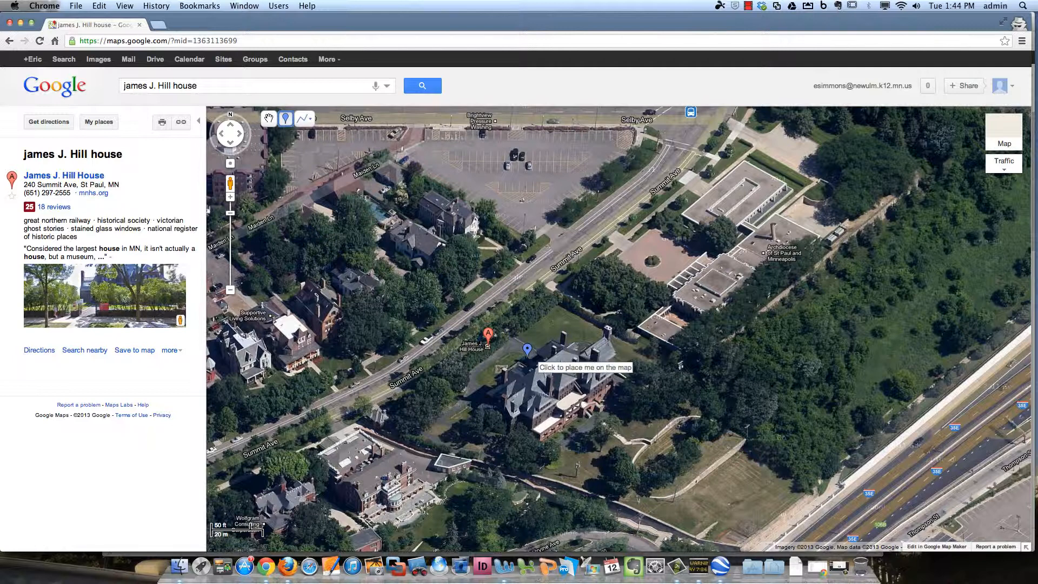
click(527, 361)
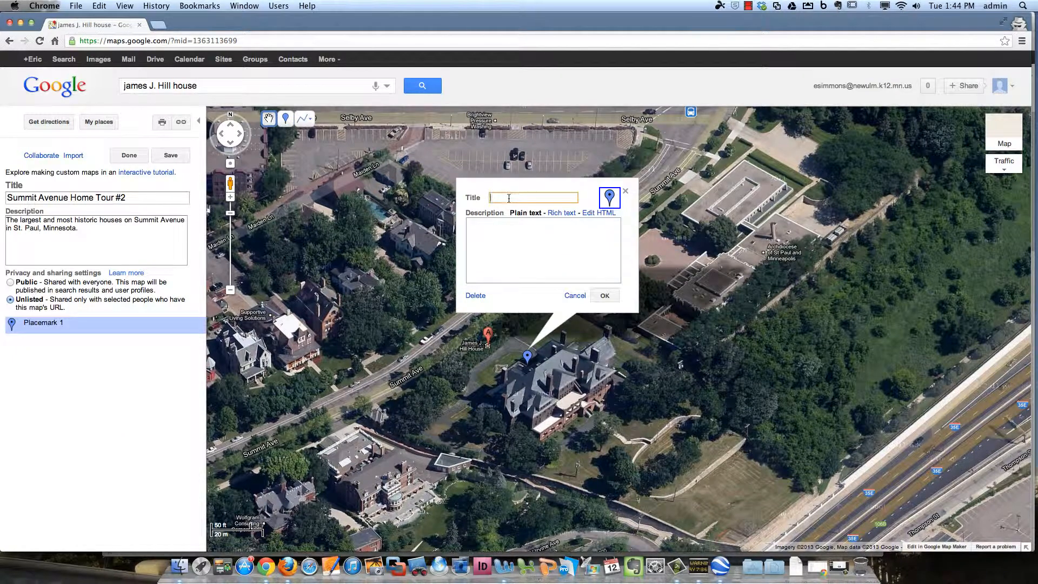
text(James J. Hill House)
key(Tab)
text(Th)
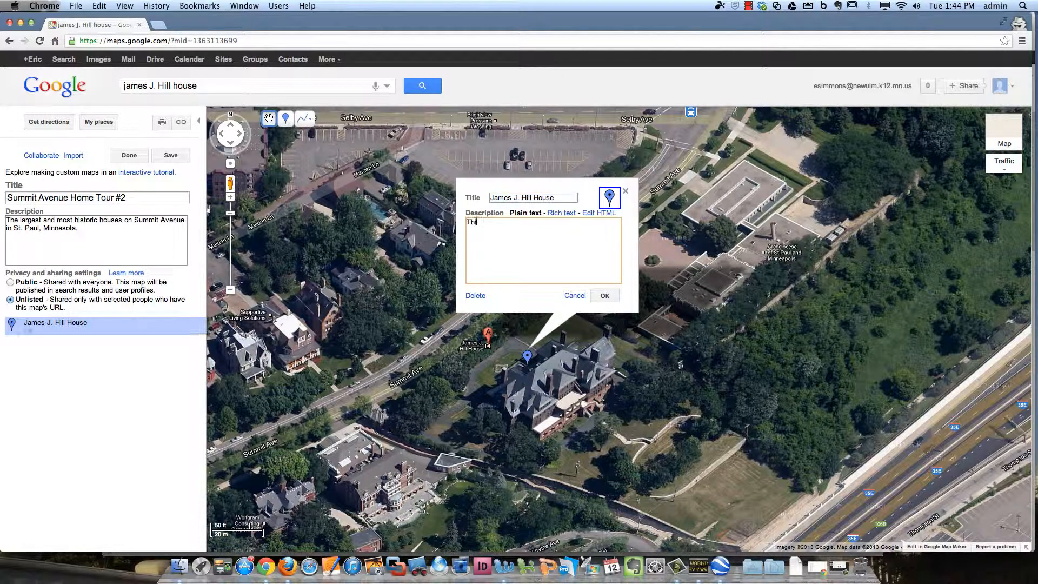
text(is is the former residence of rail)
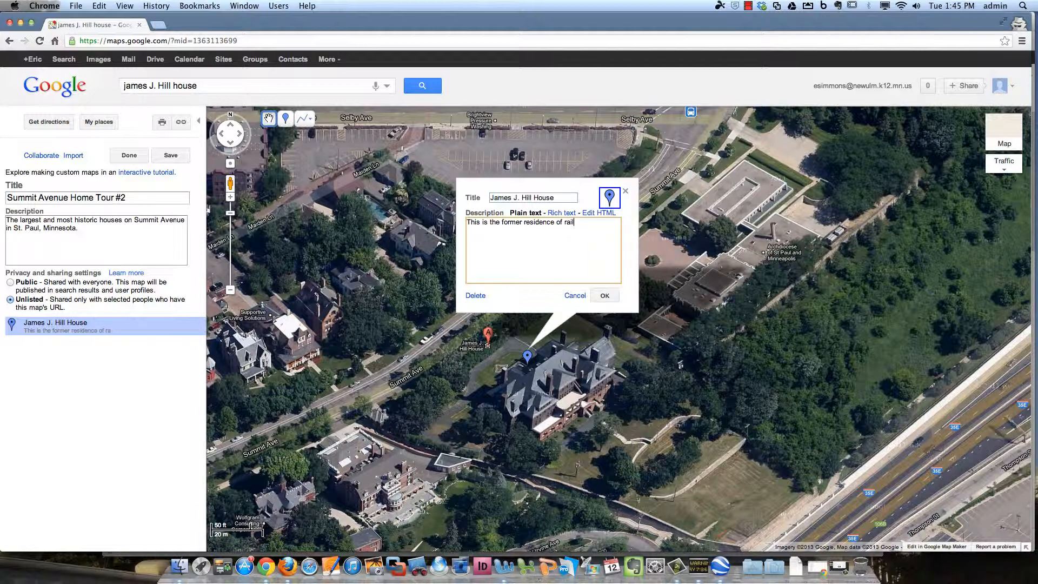
text(road CEO James J. Hill.)
click(561, 212)
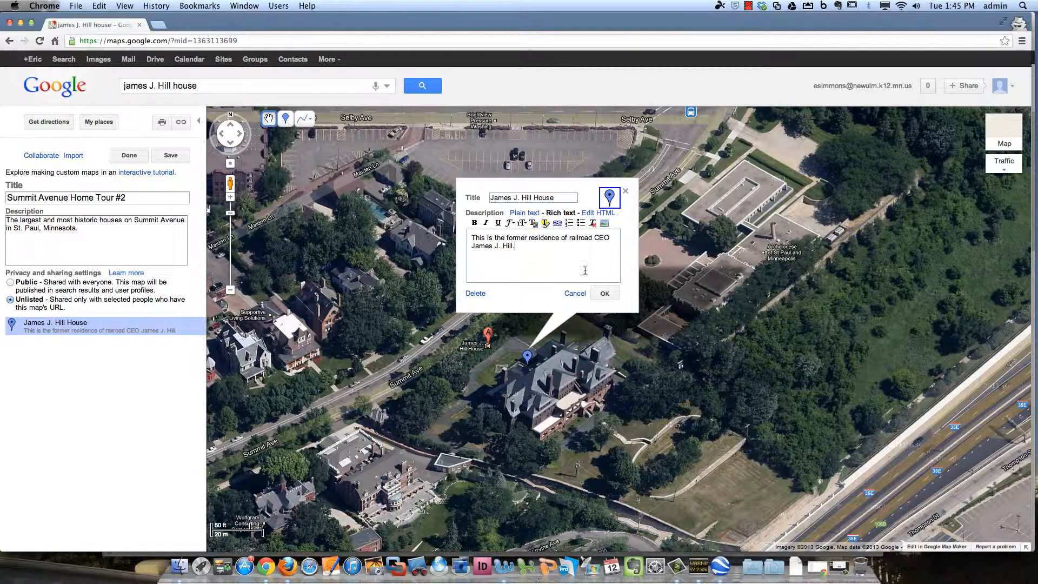
Search 'james j hill' in a new tab, open the James J. Hill House page and copy its URL
click(158, 25)
text(james )
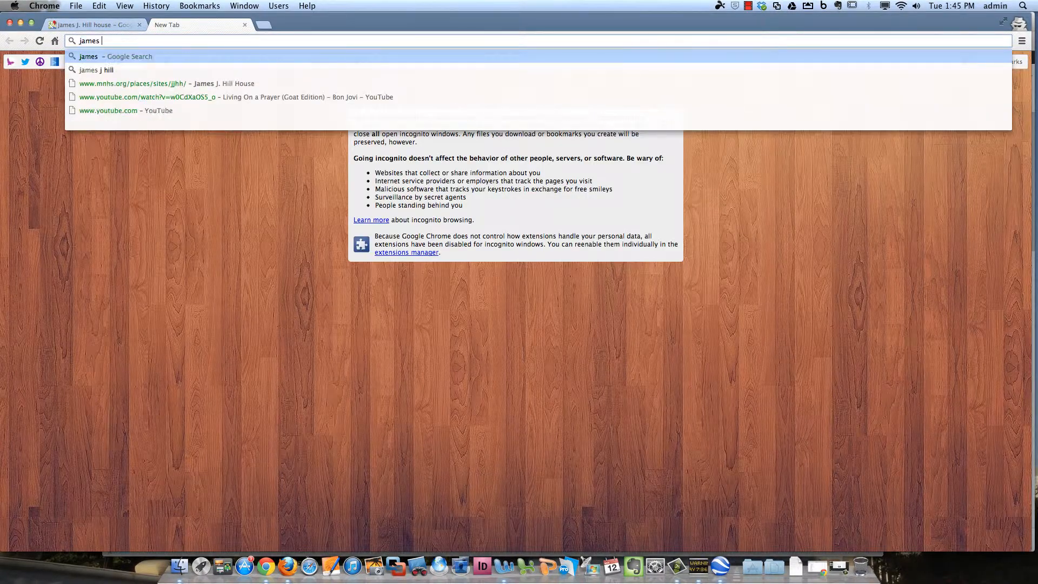
text(j hill)
key(Return)
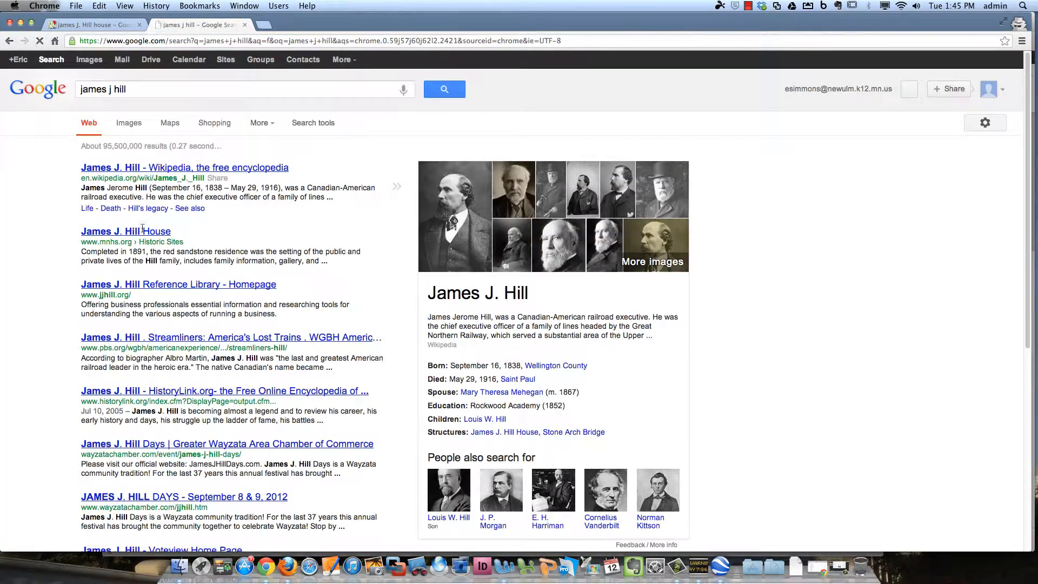
click(142, 231)
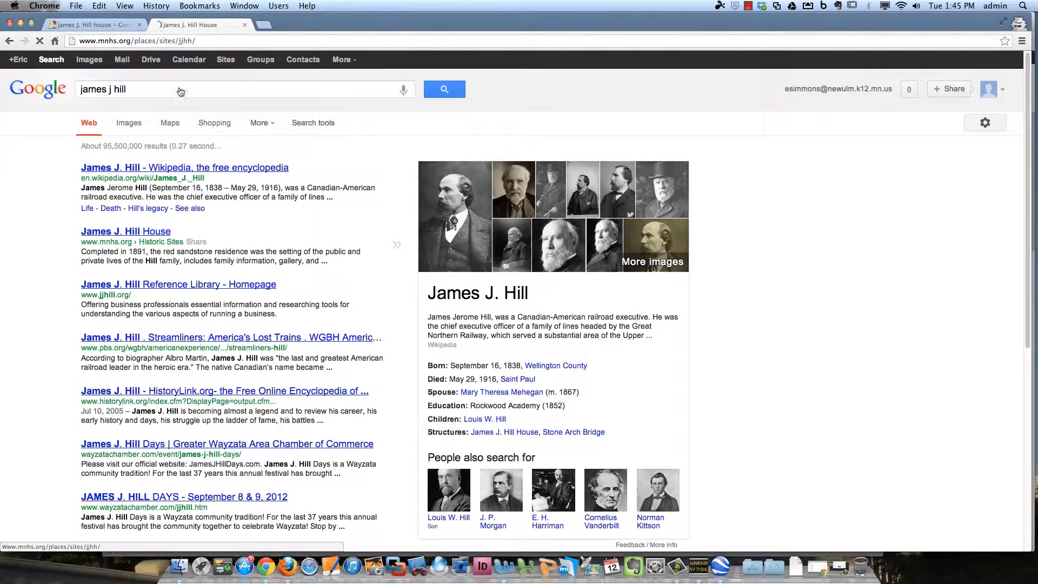
click(179, 47)
key(super+c)
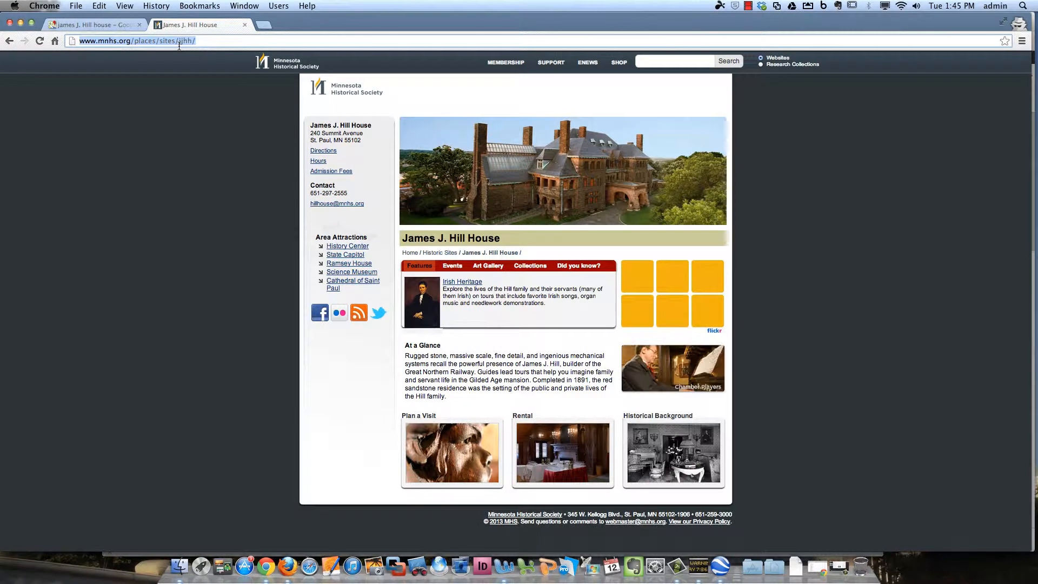
click(115, 24)
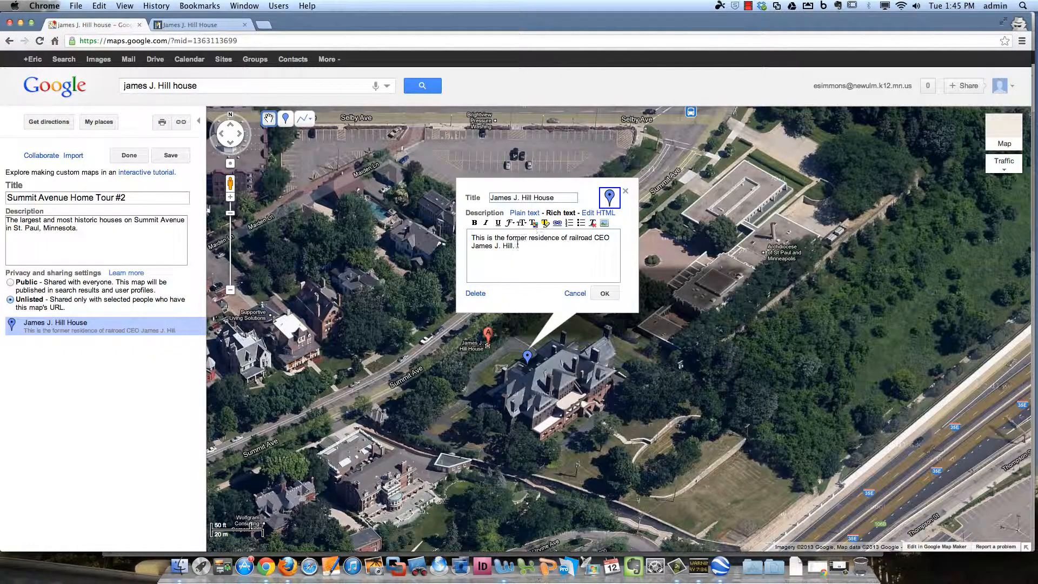
Link 'James J. Hill.' in the description to the mnhs.org page and make it bold and italic
drag(517, 244, 468, 246)
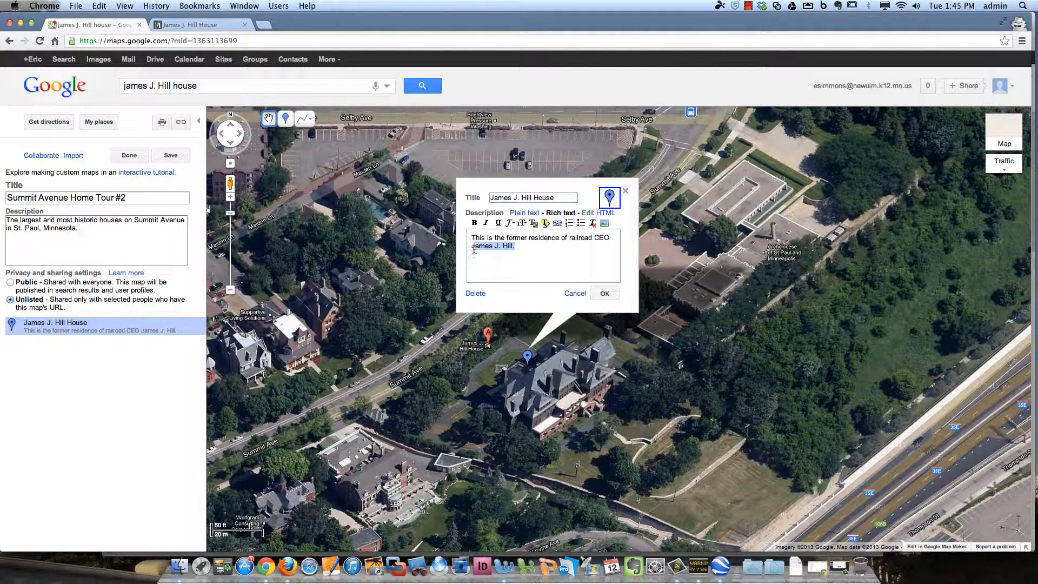
click(558, 223)
key(super+v)
drag(516, 185, 605, 184)
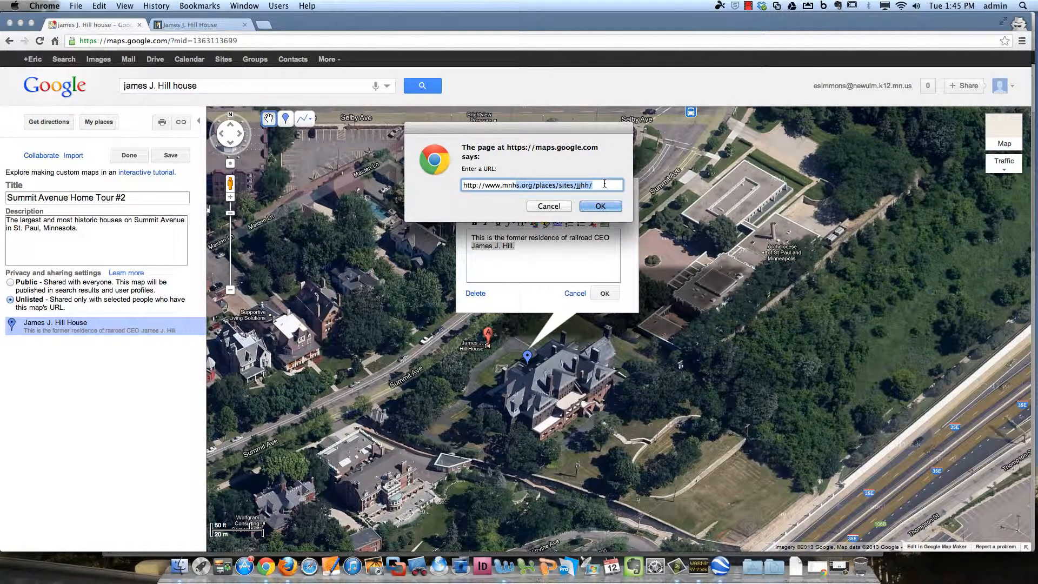
click(600, 206)
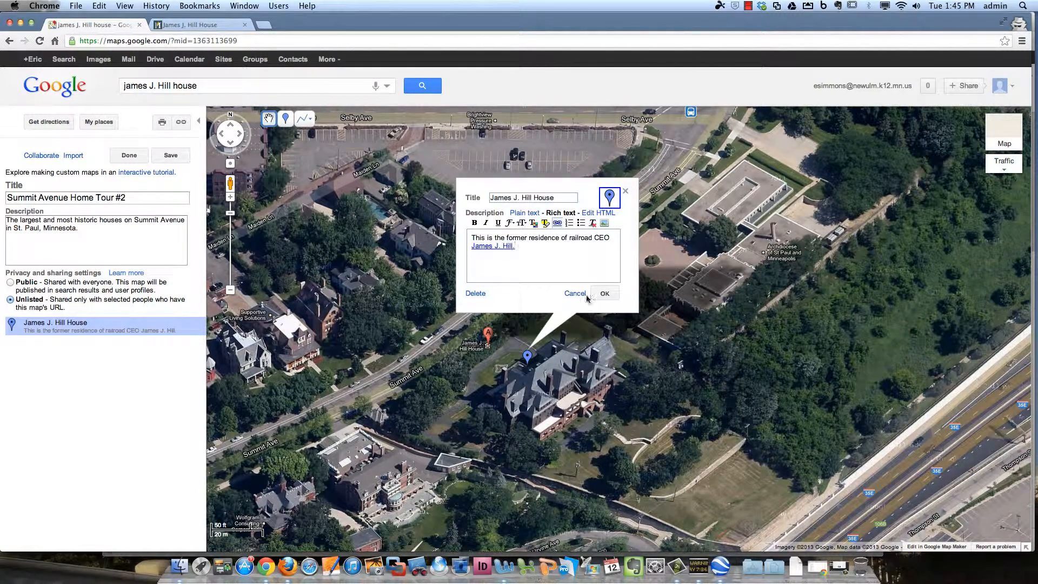
drag(472, 246, 523, 249)
key(super+i)
key(super+b)
click(565, 249)
Give the Hill House placemark a green pin and save the map
click(610, 199)
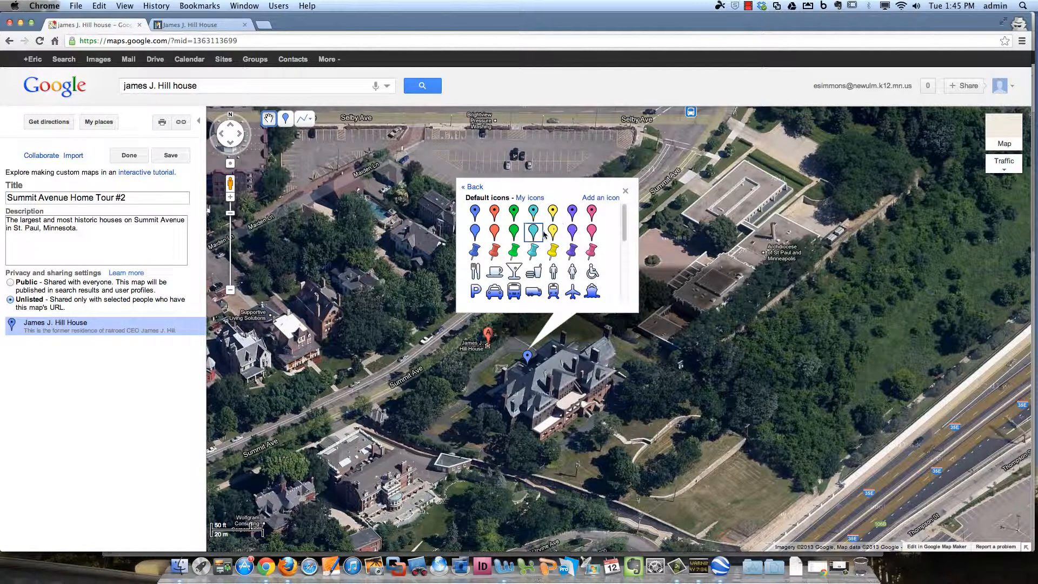
click(512, 215)
click(604, 296)
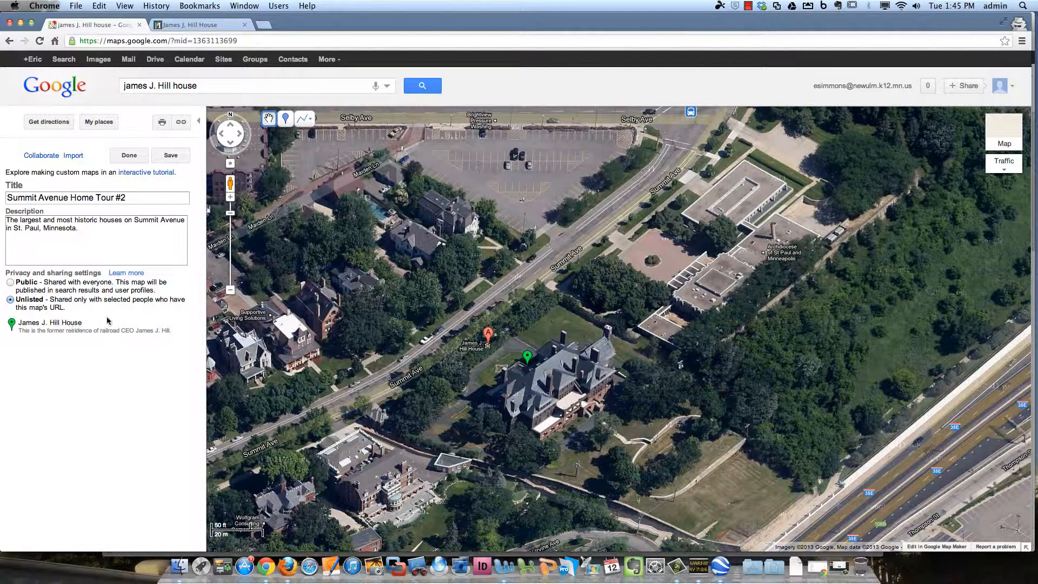
click(175, 156)
drag(397, 359, 447, 335)
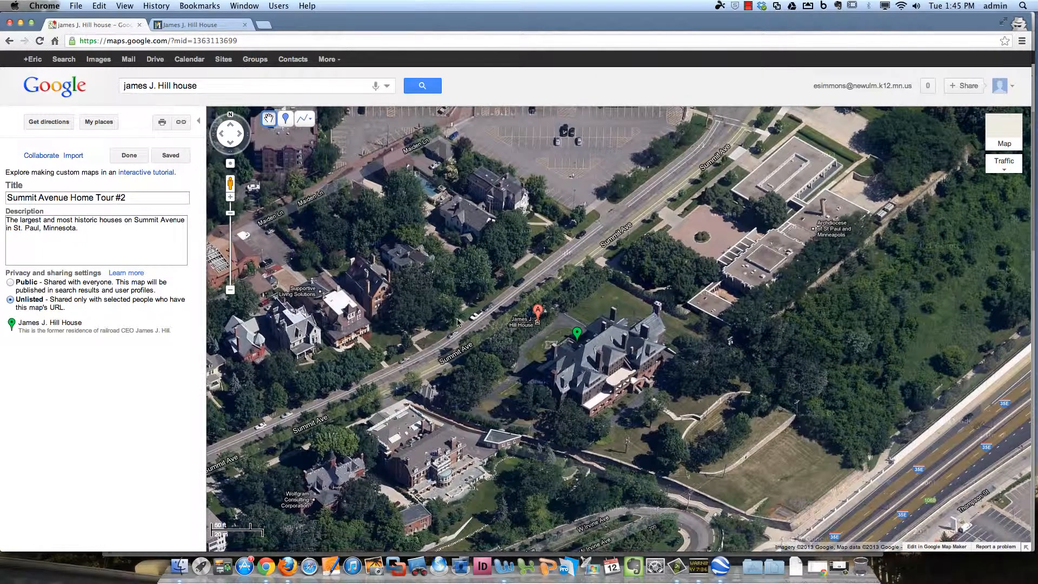
click(202, 86)
Search 'governors' for the Governor's Mansion at 1006 Summit Ave and zoom in close on its grounds
key(super+a)
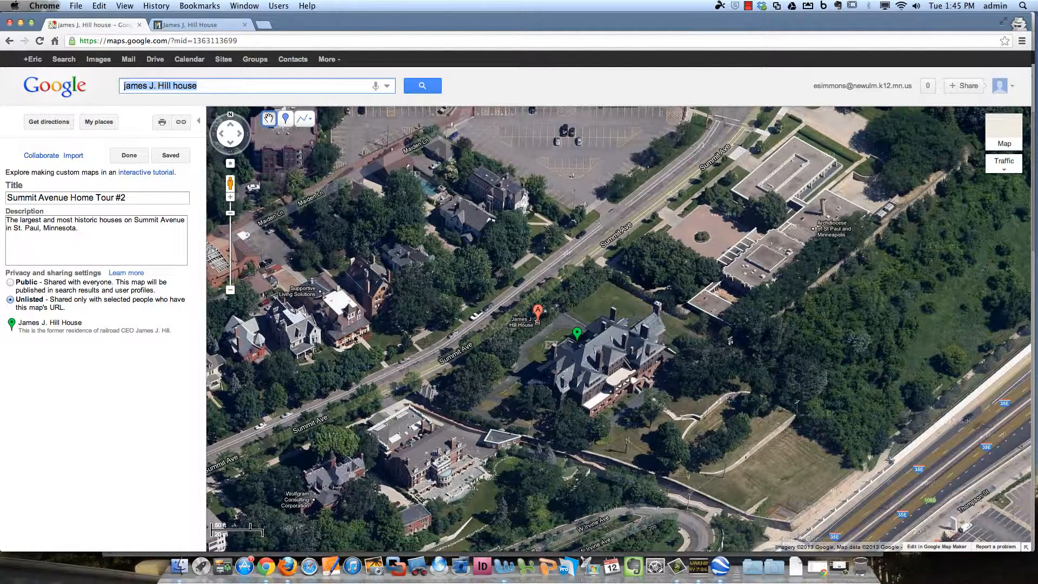
text(governors)
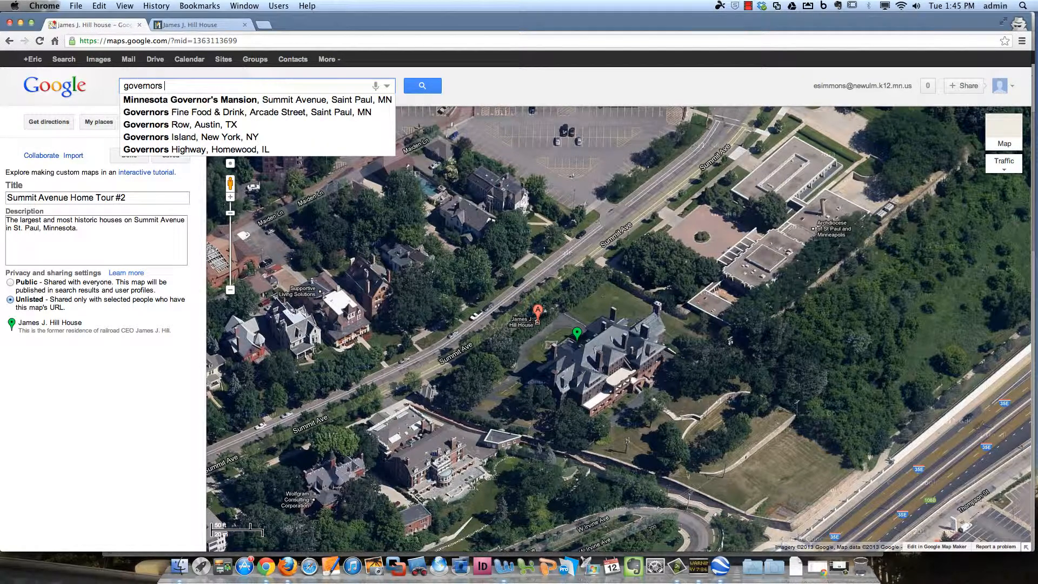
key(Down)
key(Return)
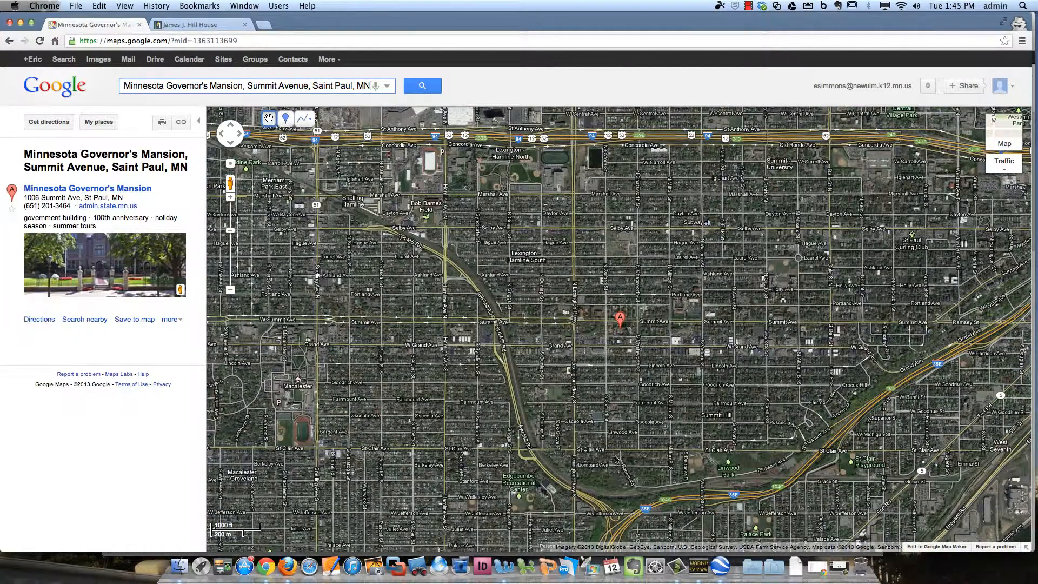
drag(627, 324, 569, 327)
scroll(565, 326, up, 1)
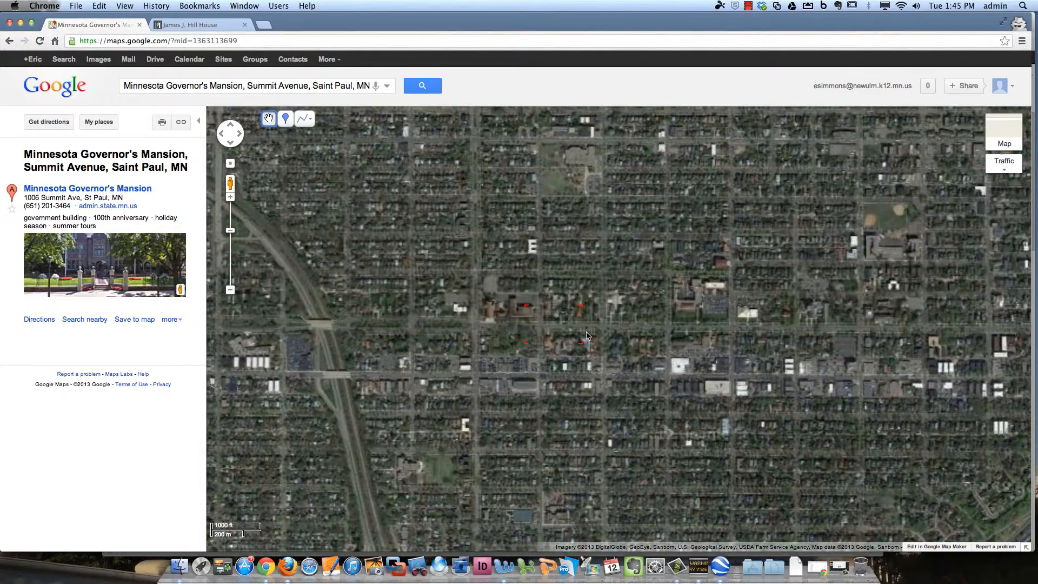
click(230, 197)
click(231, 197)
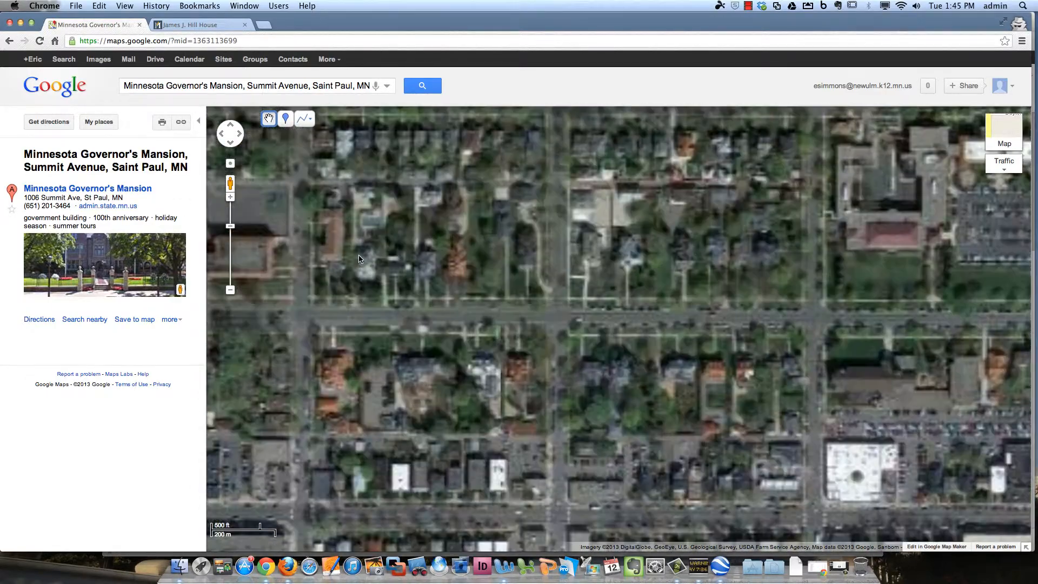
click(230, 197)
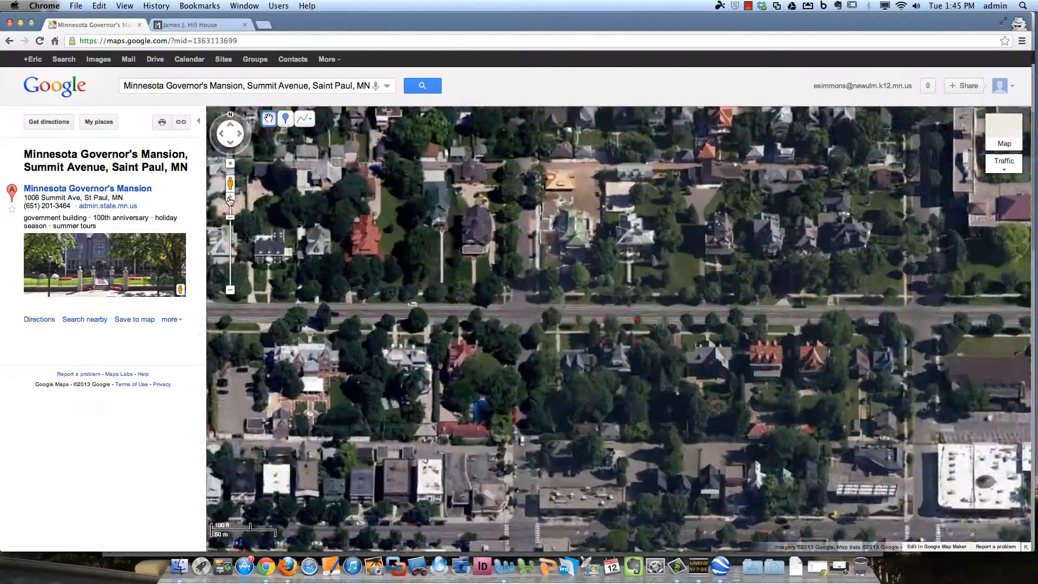
mouse_move(328, 308)
mouse_down()
mouse_move(511, 336)
mouse_move(439, 317)
mouse_move(473, 322)
mouse_move(448, 287)
mouse_up()
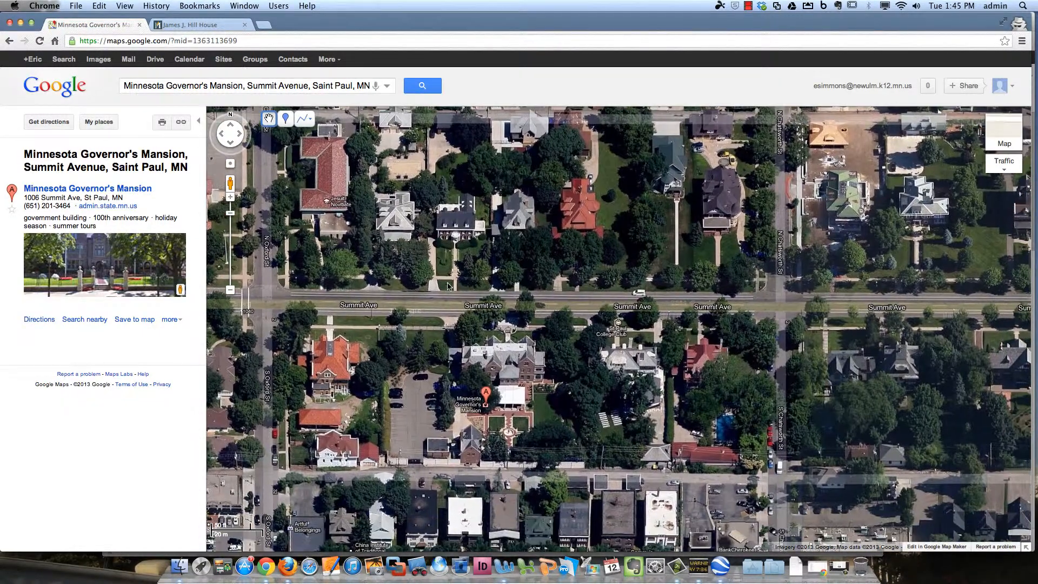
scroll(498, 362, up, 1)
drag(501, 370, 449, 325)
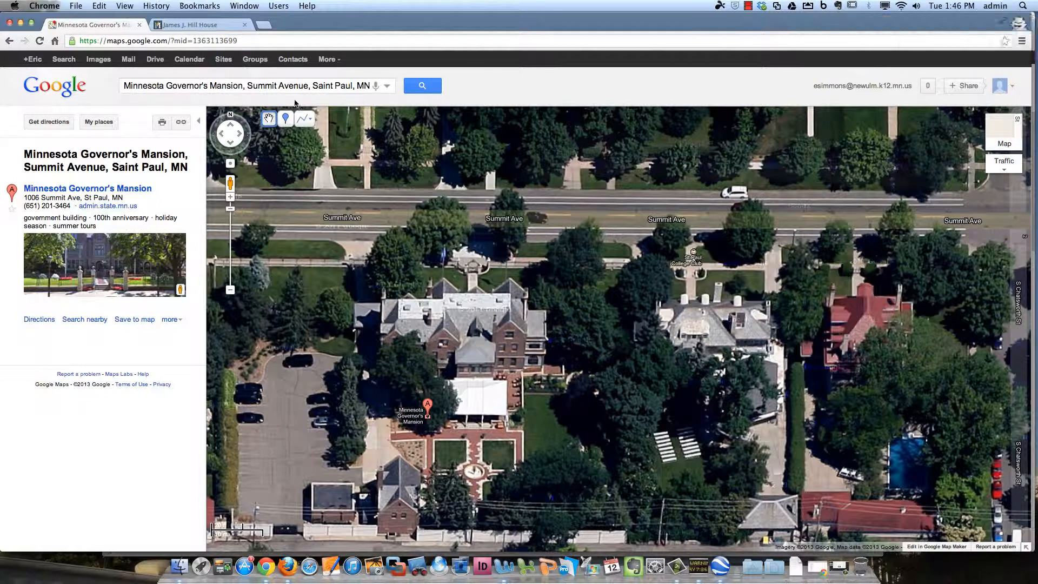
Place a 'Governor's Mansion' placemark on the roof, noting the bachelor governor and three German shepherds live there
click(286, 120)
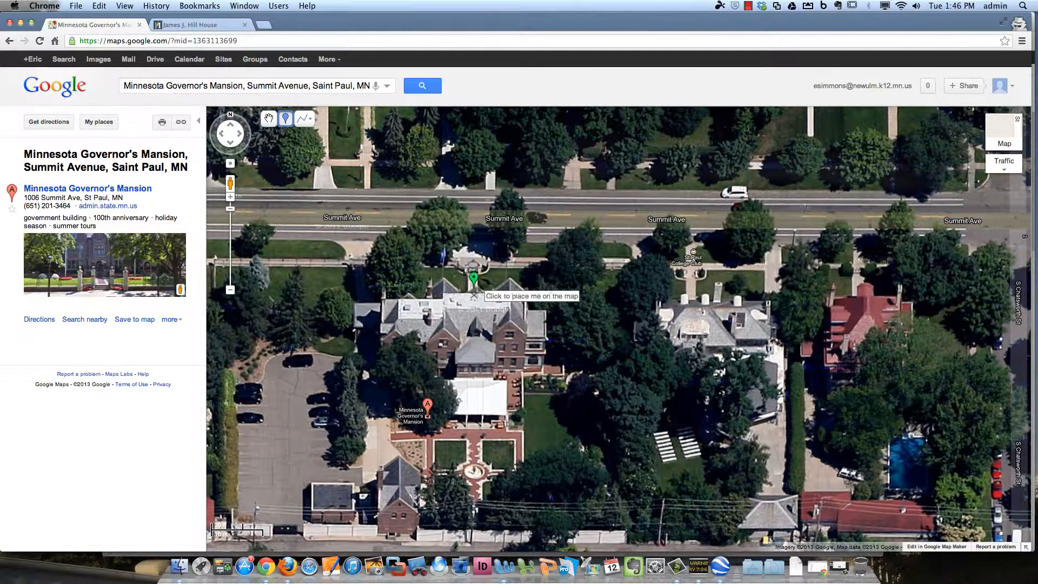
click(467, 279)
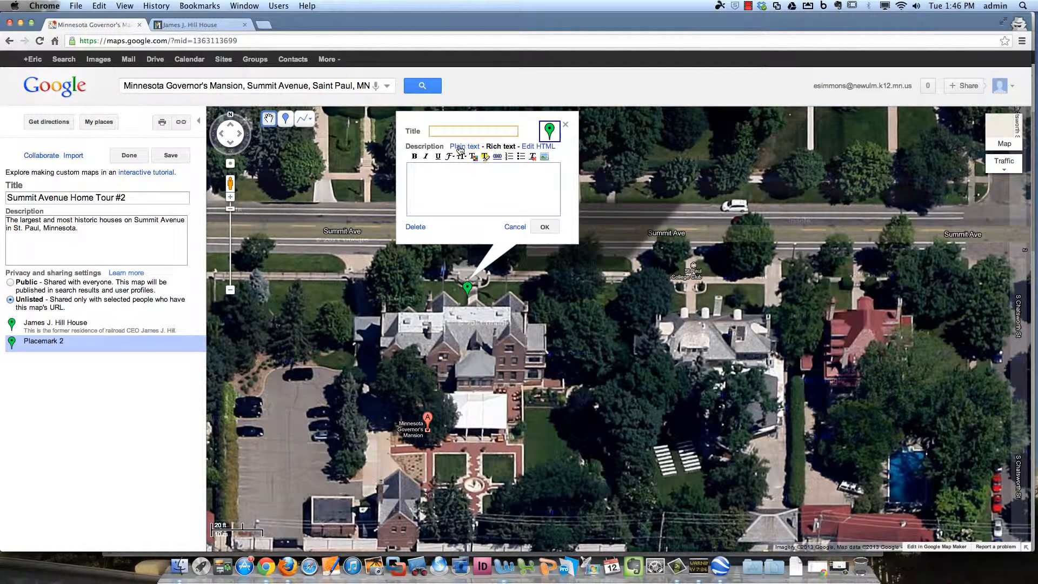
text(overnor's Mansion)
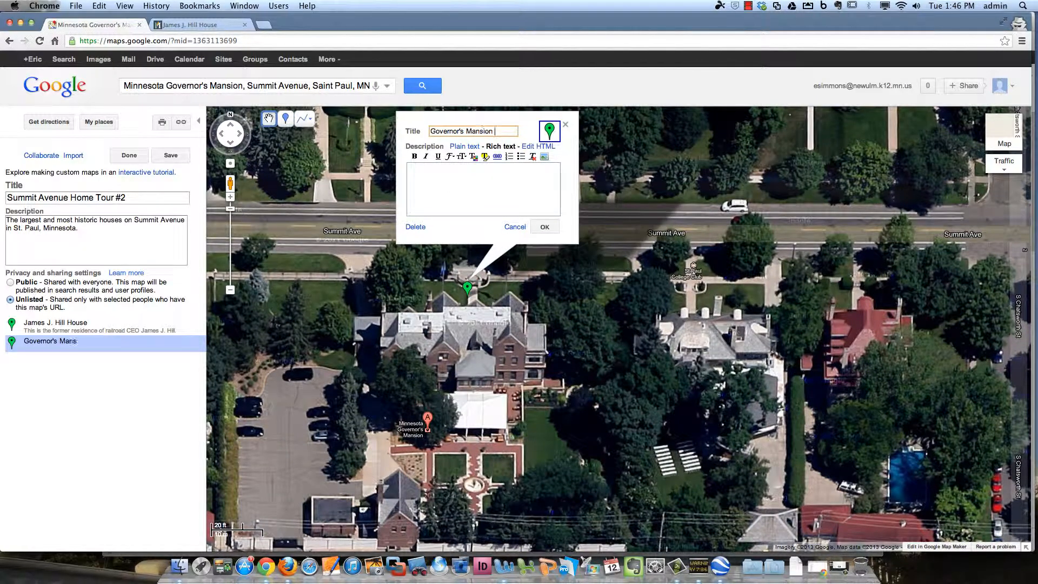
key(Tab)
text(Th)
text(Bac)
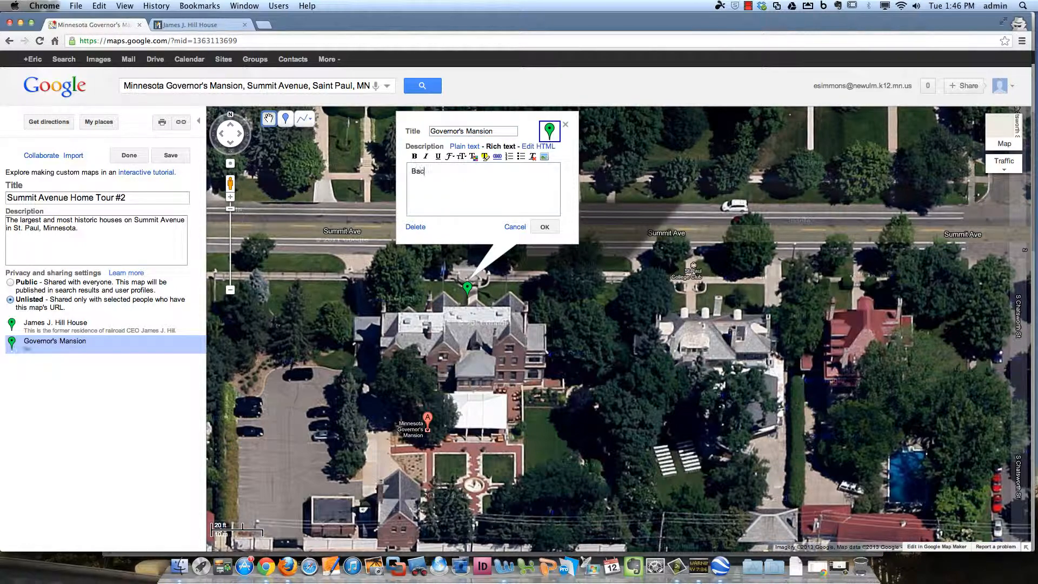
text(helor Mark Dayton and his three German shepherds)
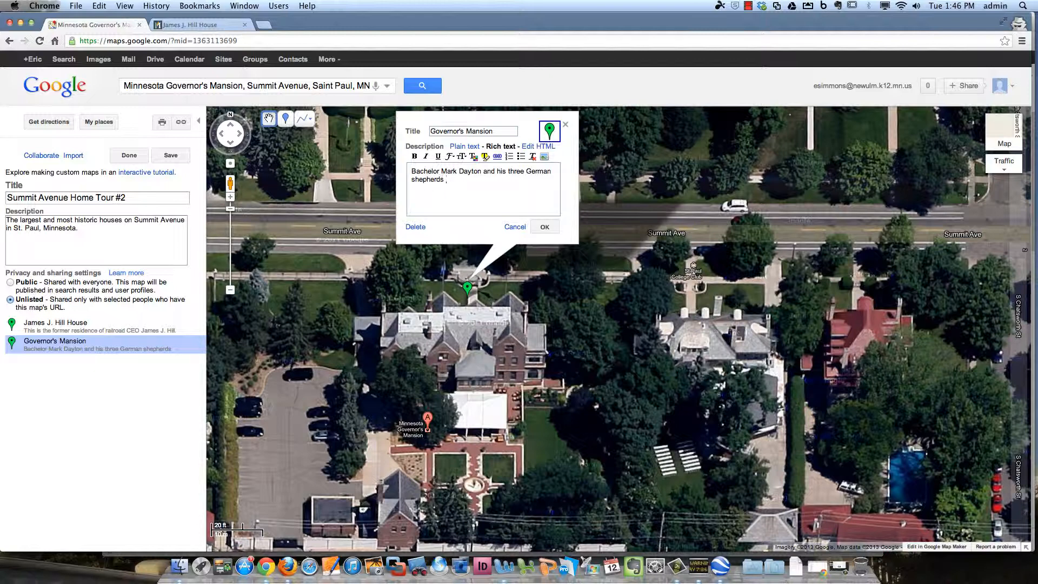
text(live here.)
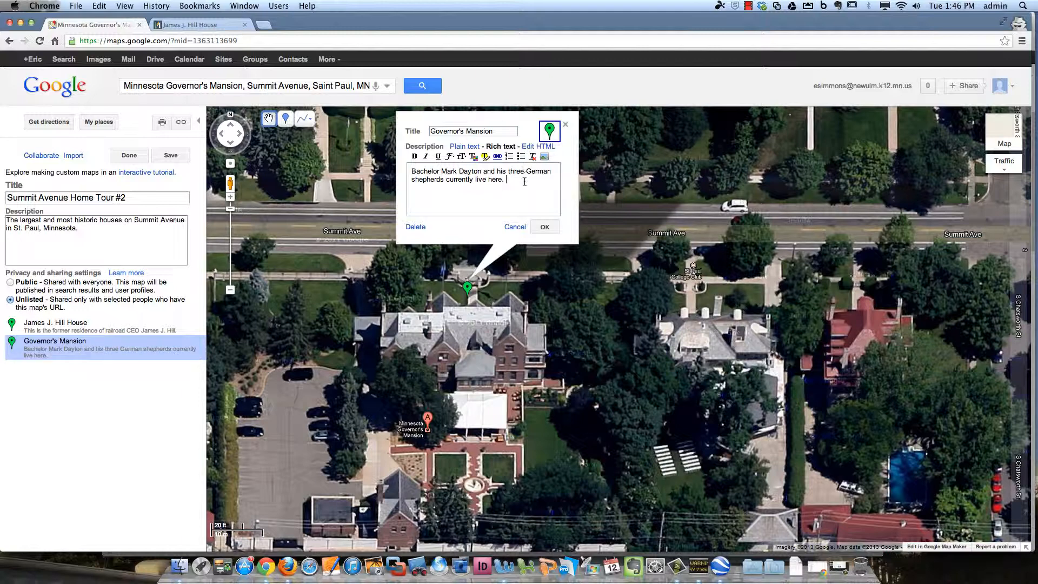
click(545, 226)
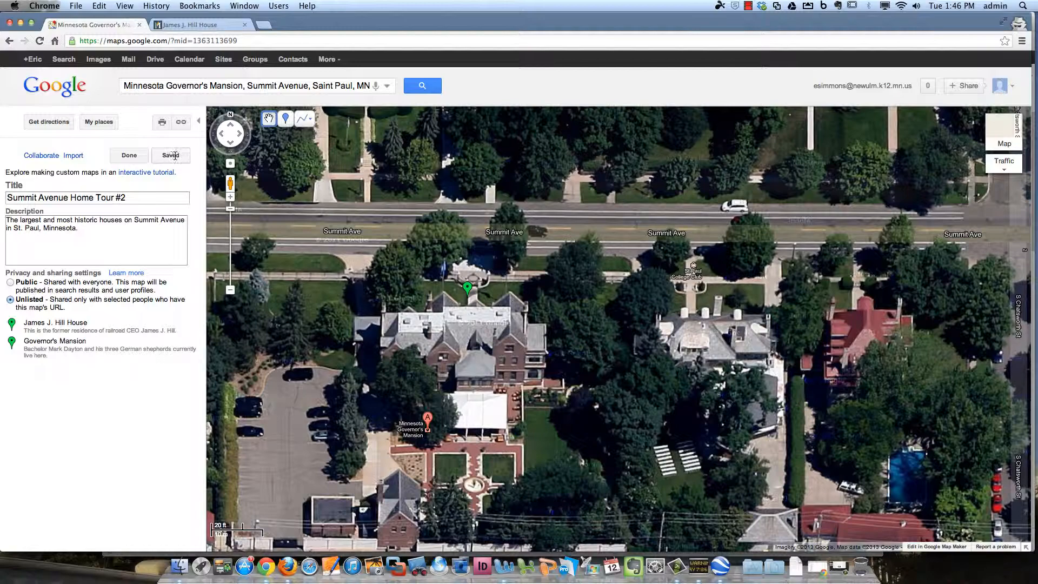
Zoom out, drop an untitled Placemark 3, and finish editing the map
click(230, 290)
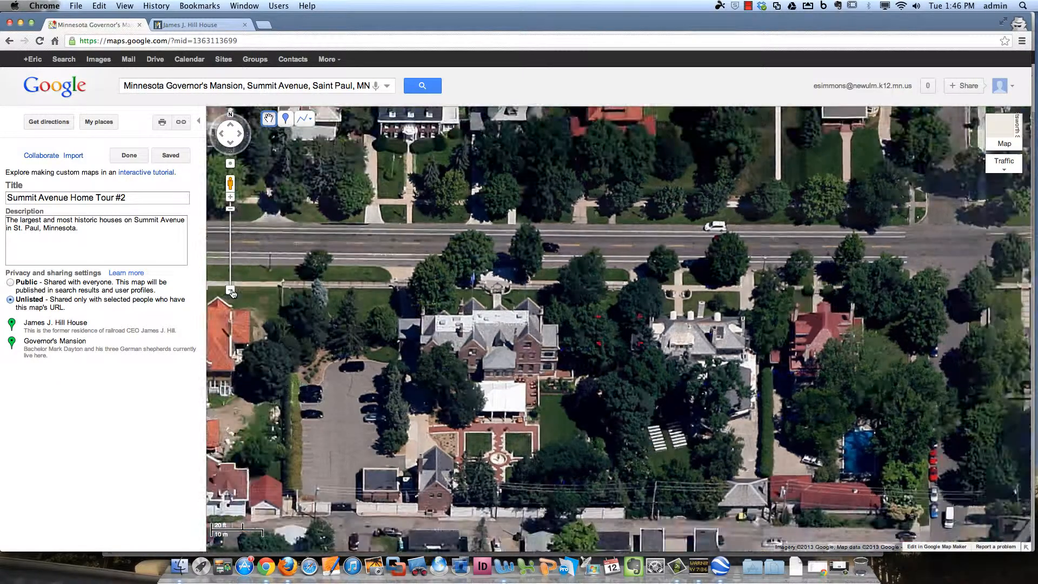
click(231, 291)
click(231, 291)
click(285, 121)
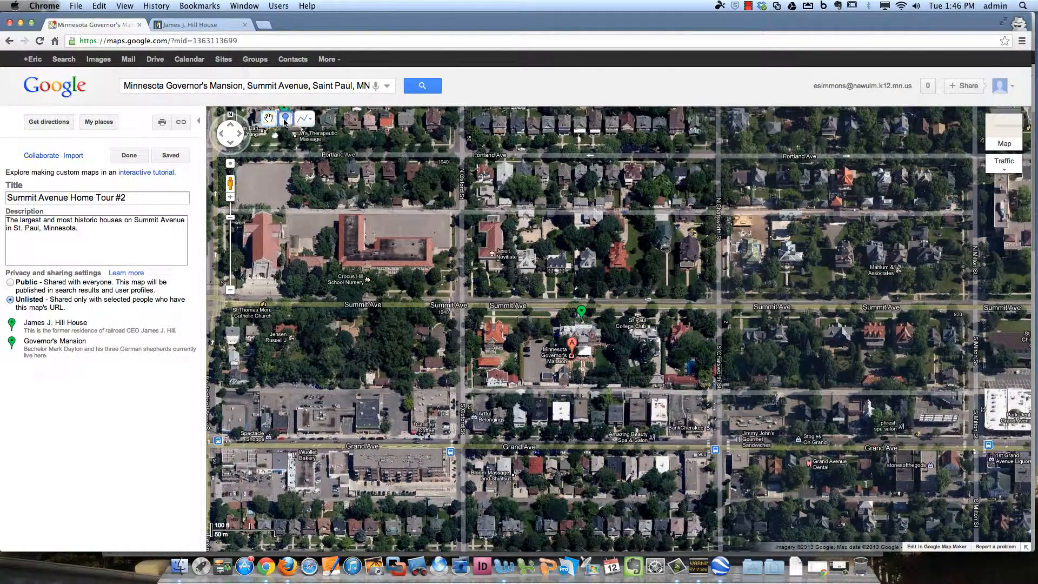
click(259, 225)
click(138, 155)
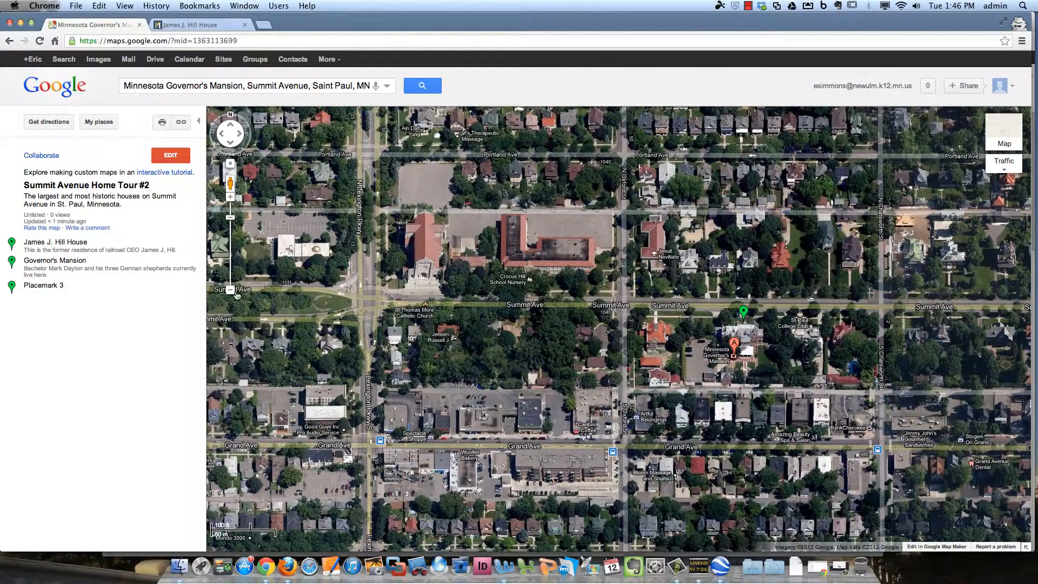
click(231, 291)
Invite the collaborator's e-mail address with the message 'Hey, help me add to this map' and send it
click(42, 156)
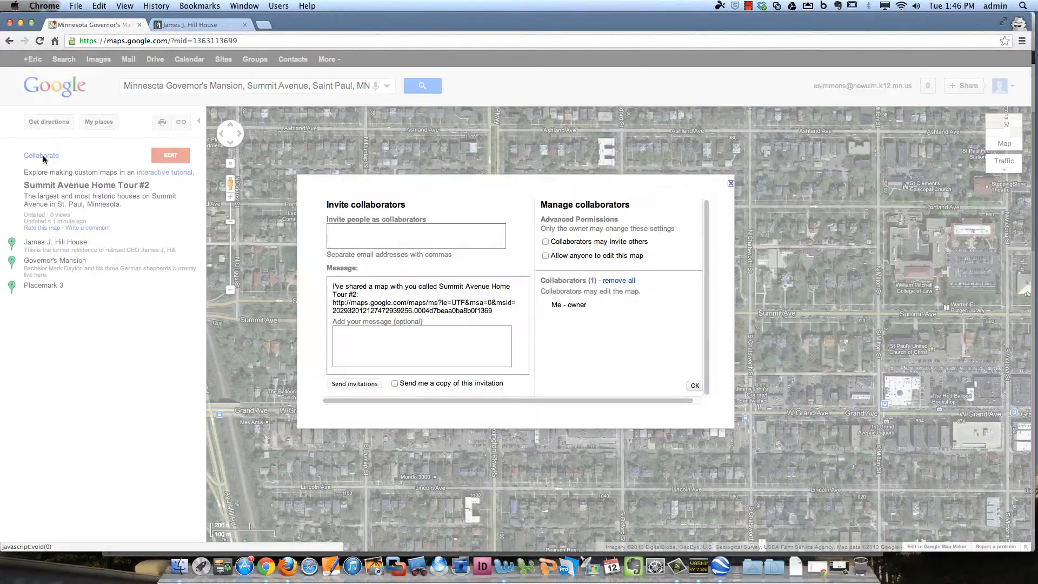
click(380, 227)
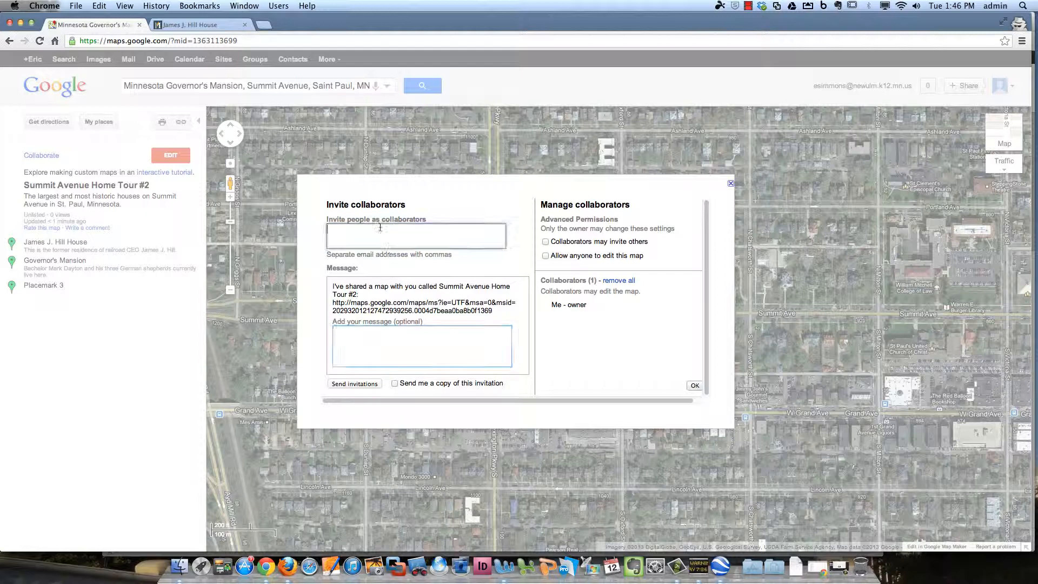
click(446, 334)
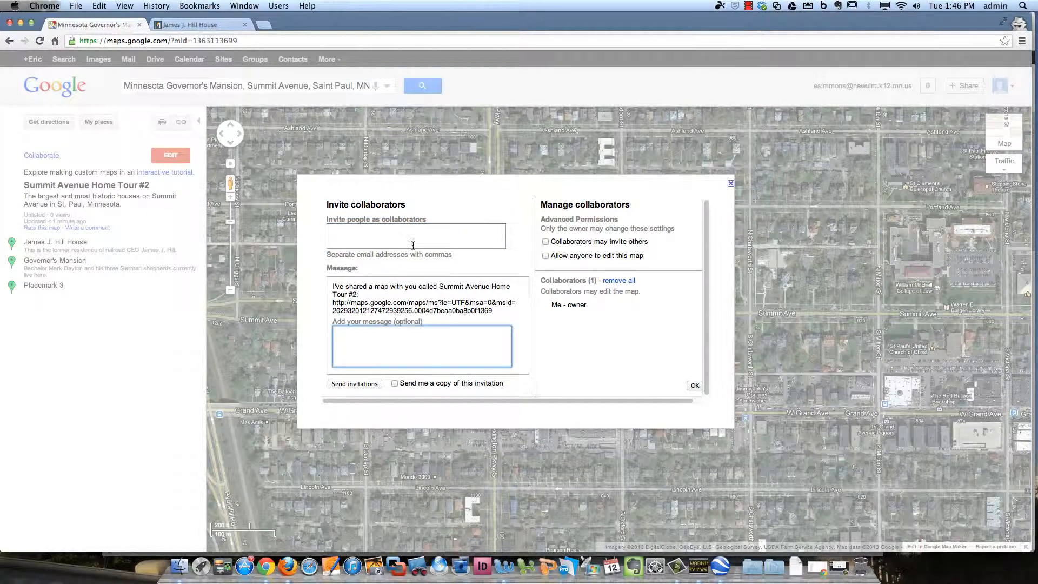
click(414, 245)
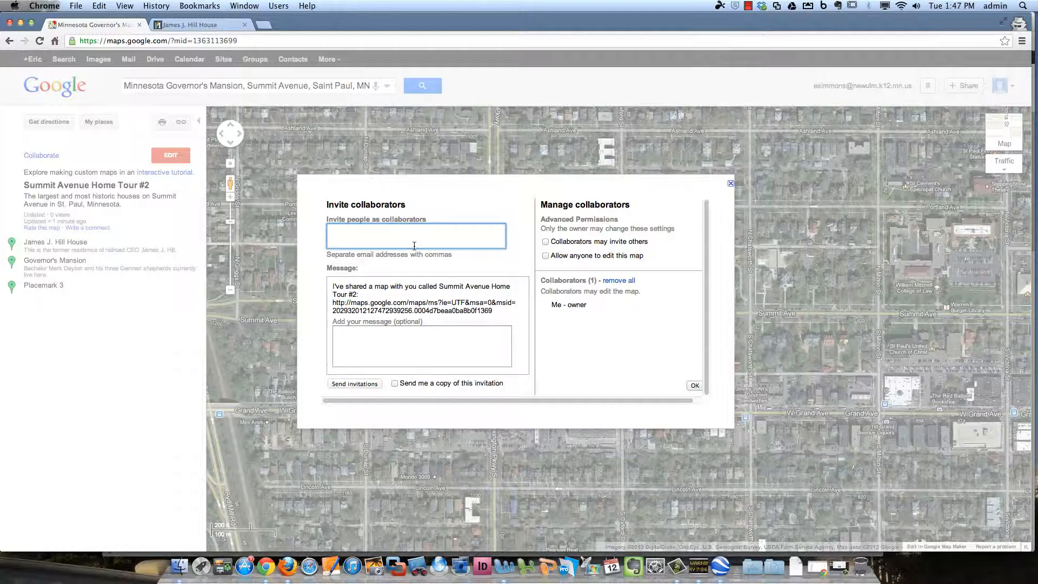
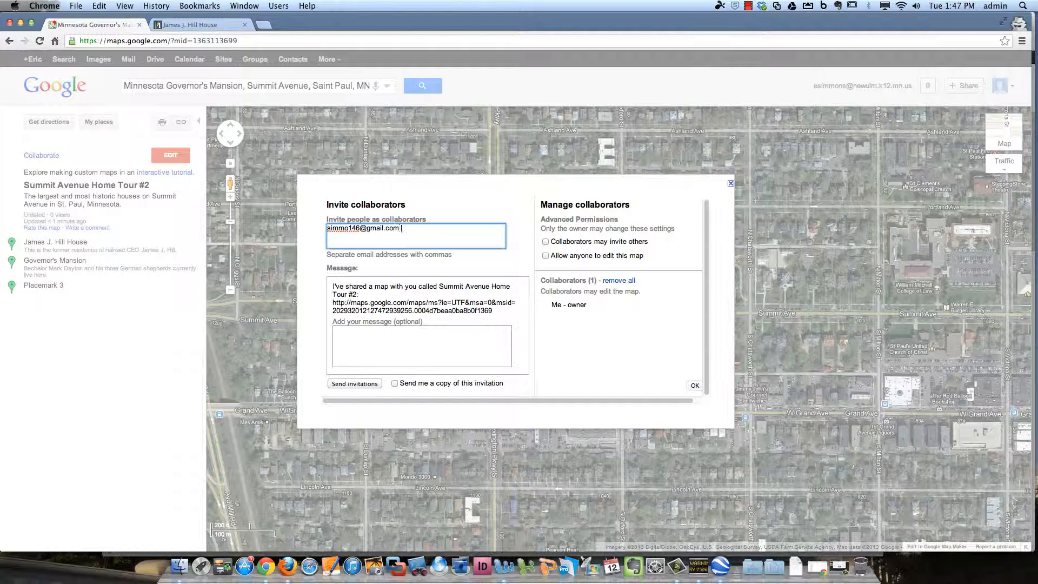
key(Tab)
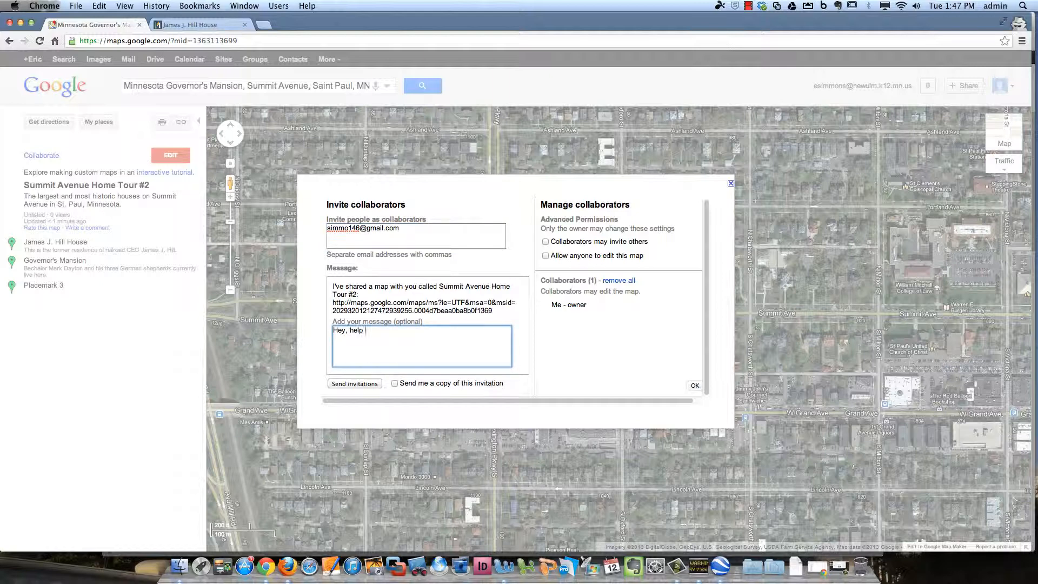
text(Hey, help me add to this map.)
click(355, 383)
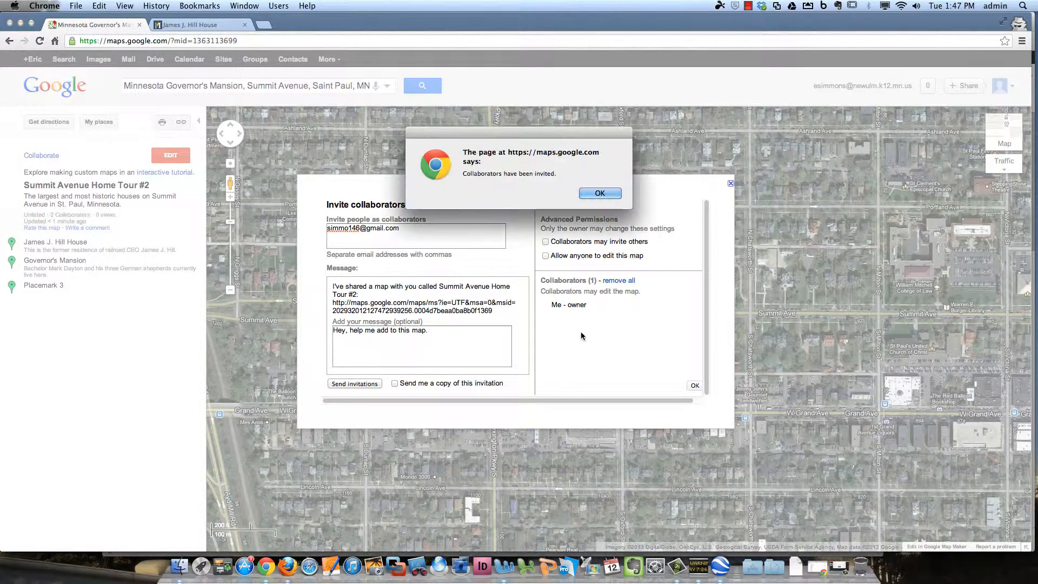
click(600, 193)
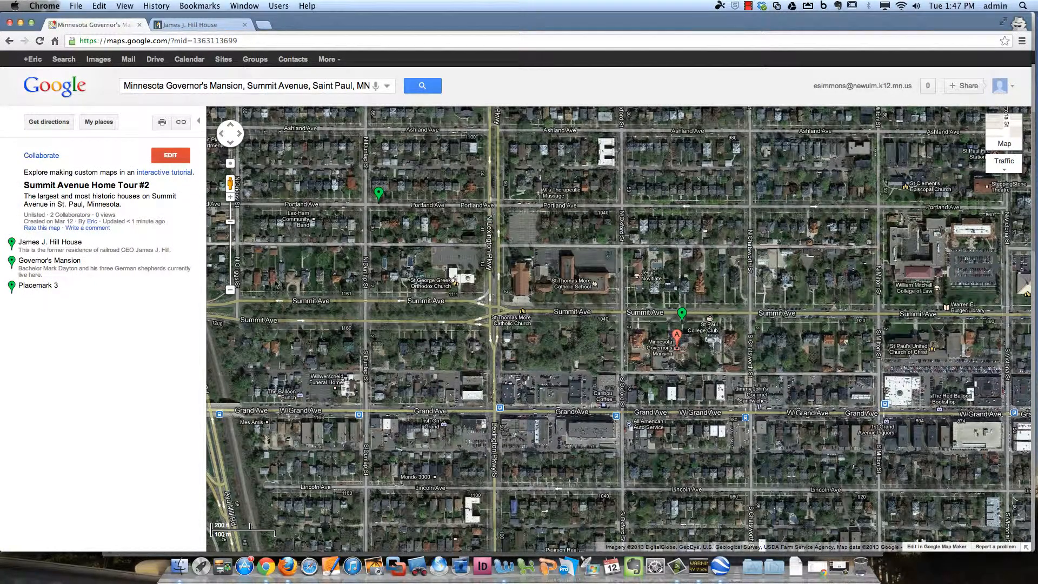
In edit mode, delete the accidental new placemark and the untitled Placemark 3
click(232, 290)
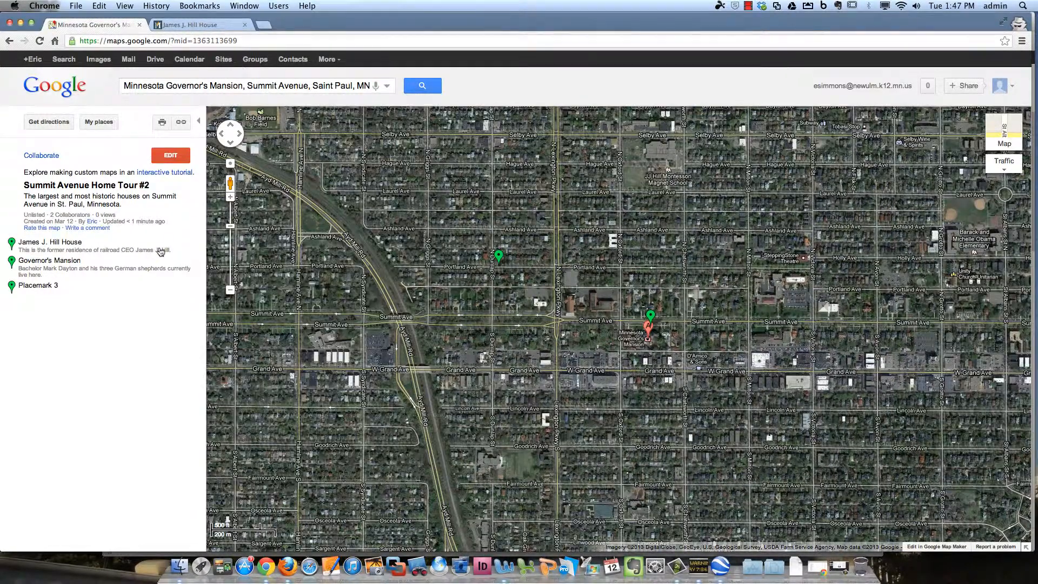
click(170, 156)
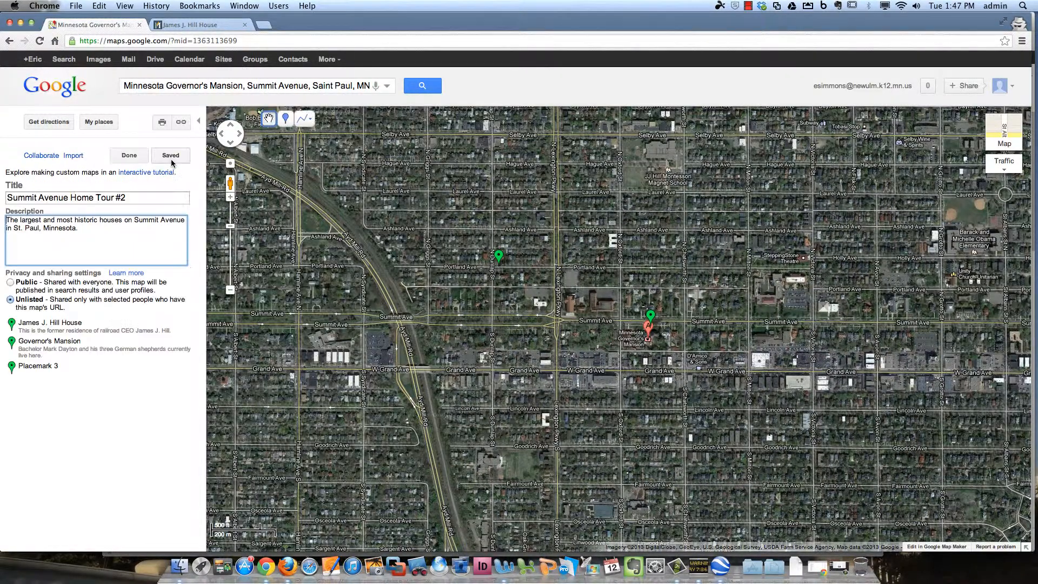
click(286, 117)
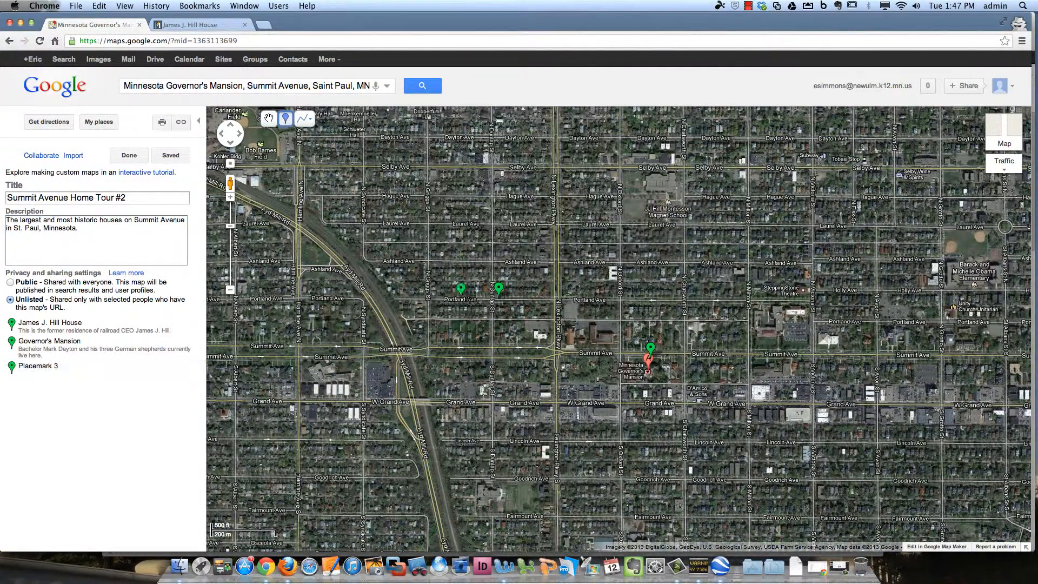
click(306, 315)
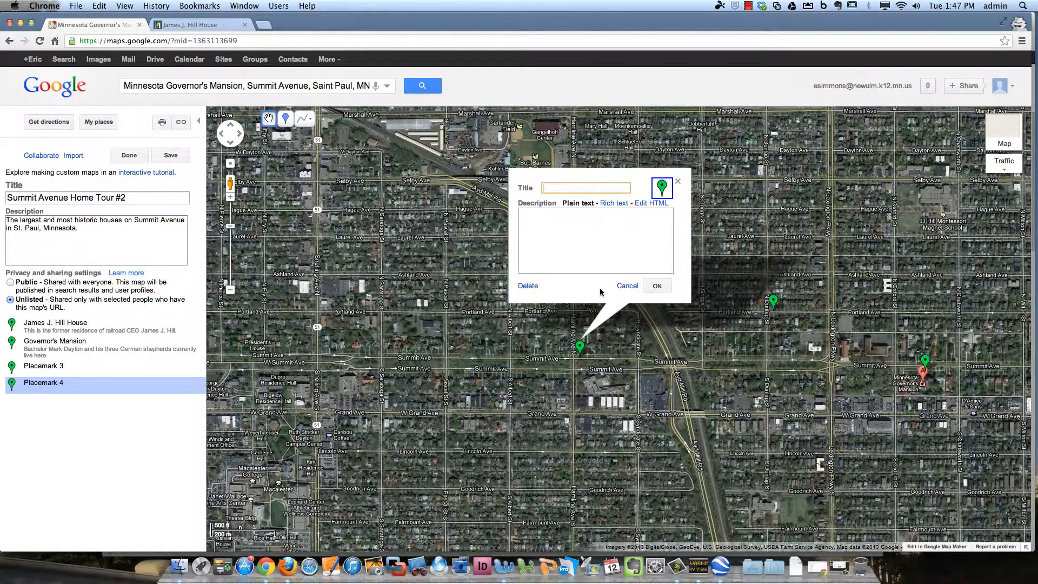
click(629, 286)
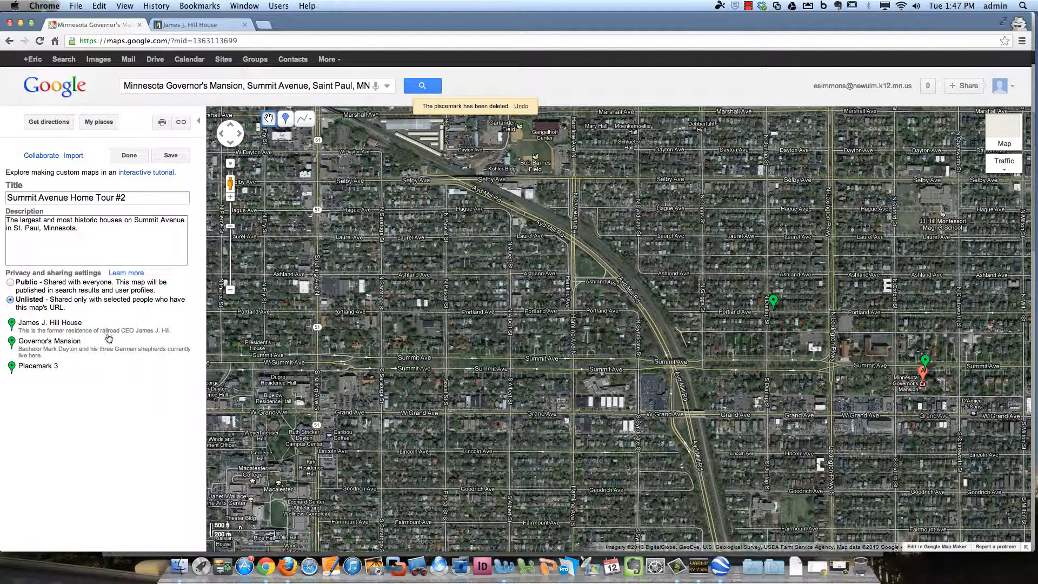
click(97, 368)
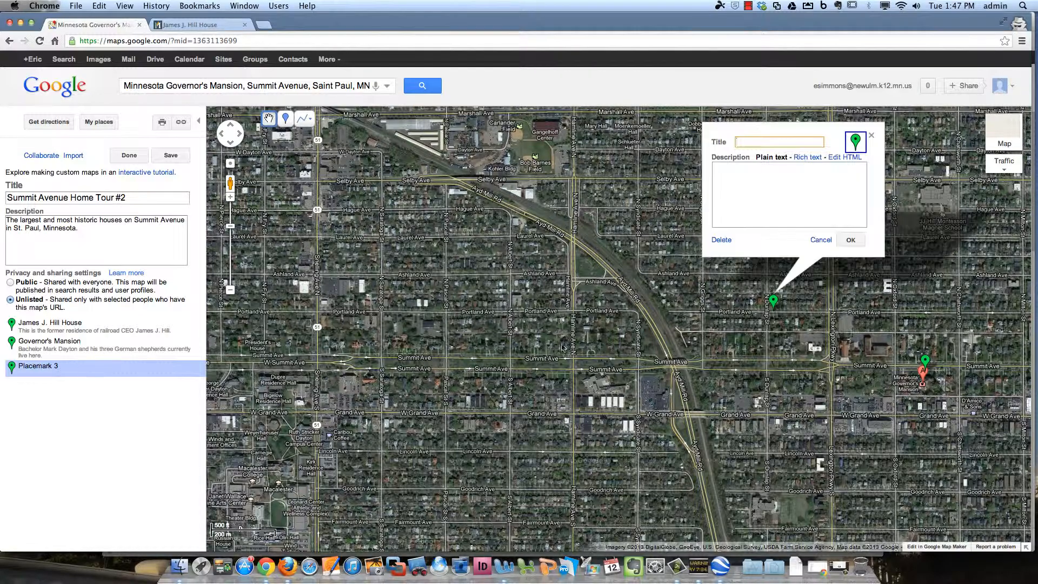
click(721, 239)
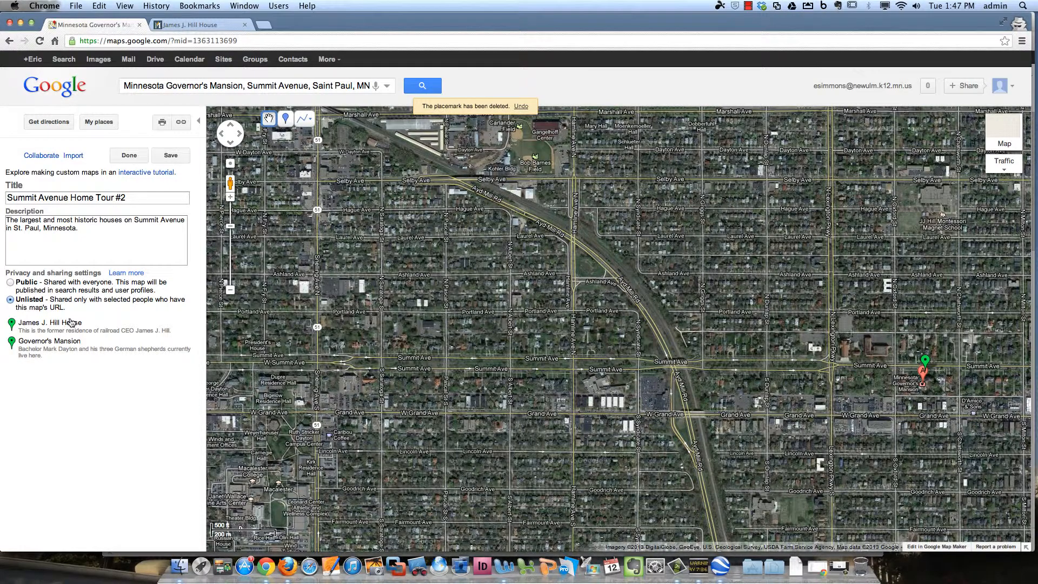
Check the remaining placemarks, then pan west and zoom in on the University of St. Thomas campus
click(72, 323)
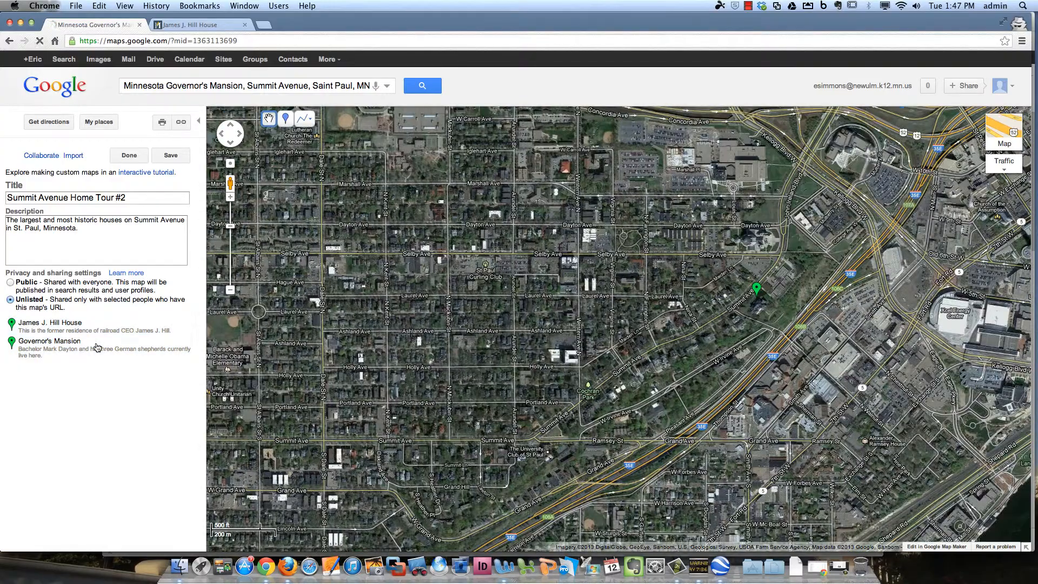
click(96, 346)
click(358, 370)
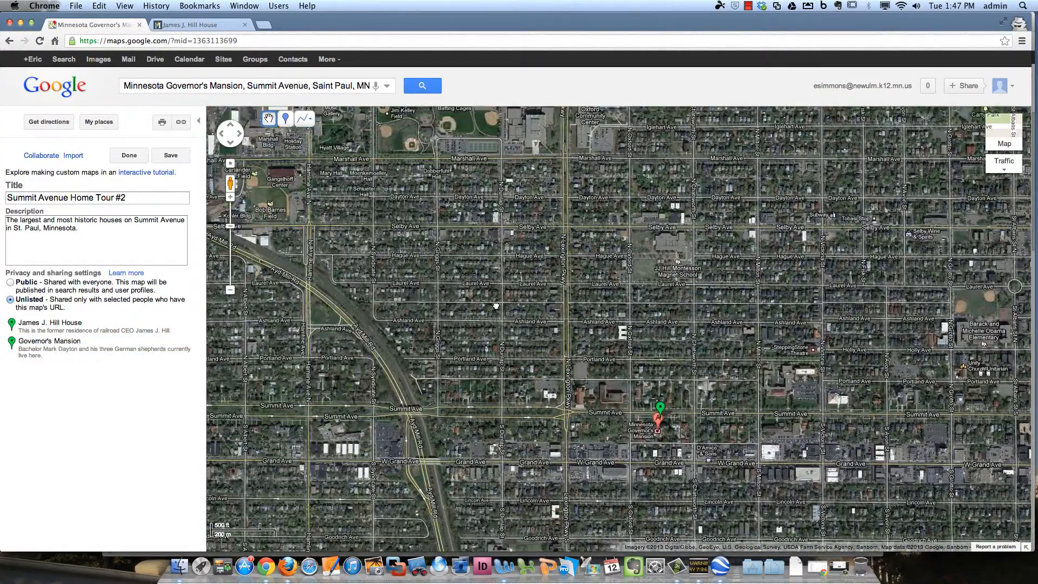
drag(497, 306, 814, 236)
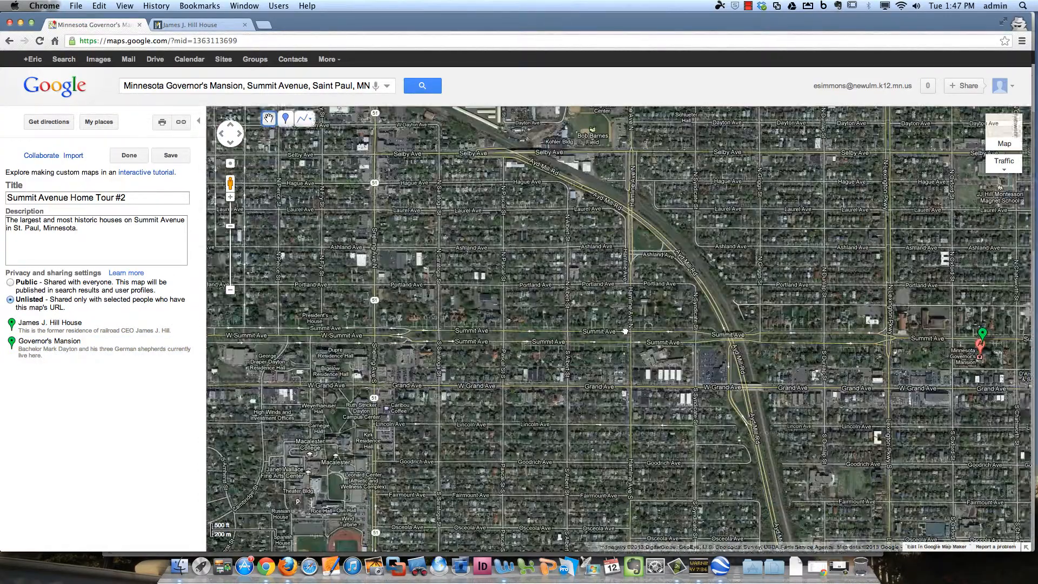
drag(270, 350, 606, 325)
drag(270, 334, 483, 331)
scroll(485, 320, up, 1)
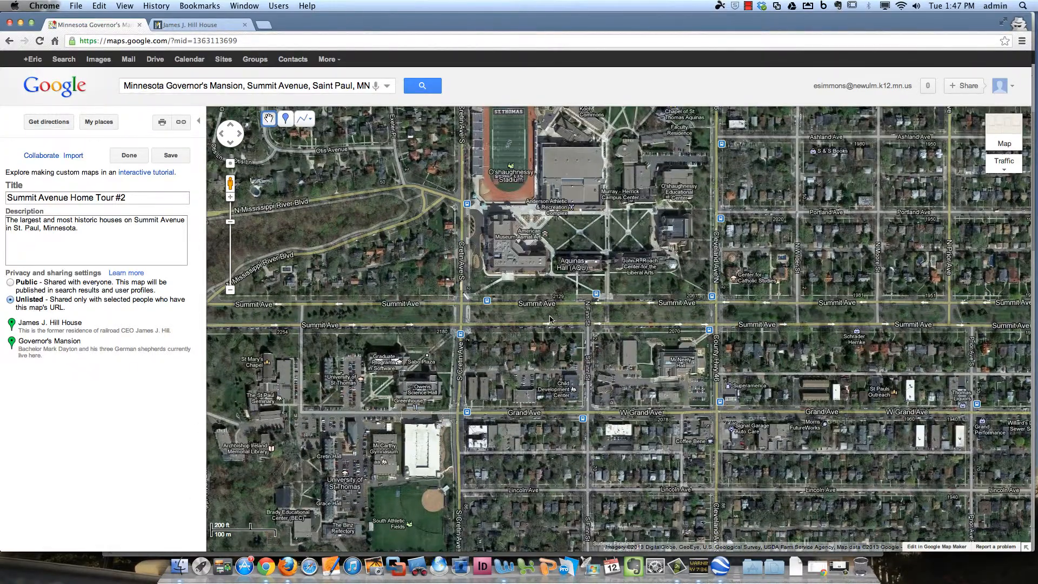
scroll(553, 320, up, 1)
drag(625, 320, 489, 347)
click(286, 119)
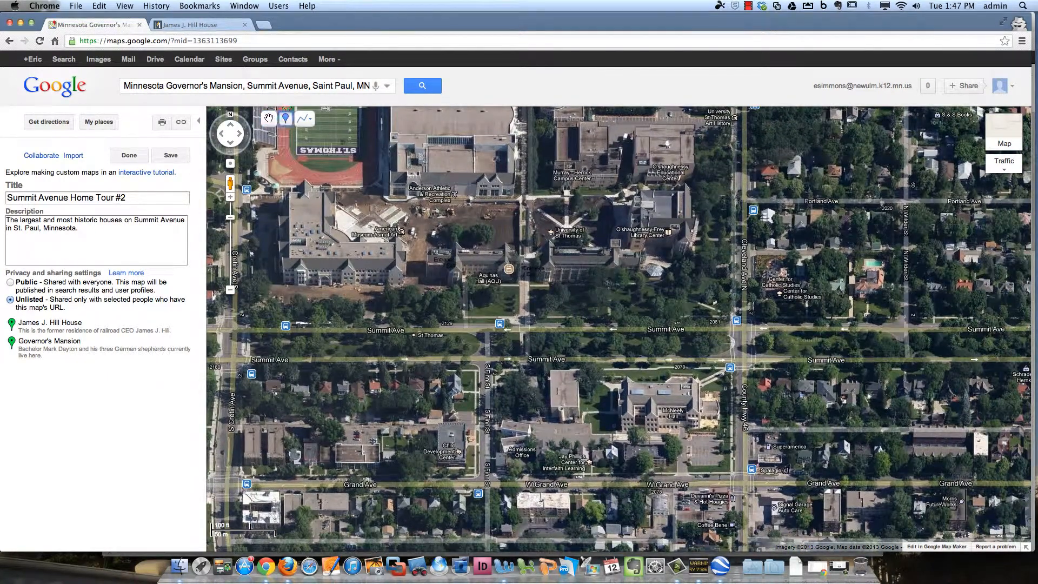
Place a 'University of St. Thomas' placemark described 'UST owns a lot of Summit Avenue real estate.' and save
click(448, 259)
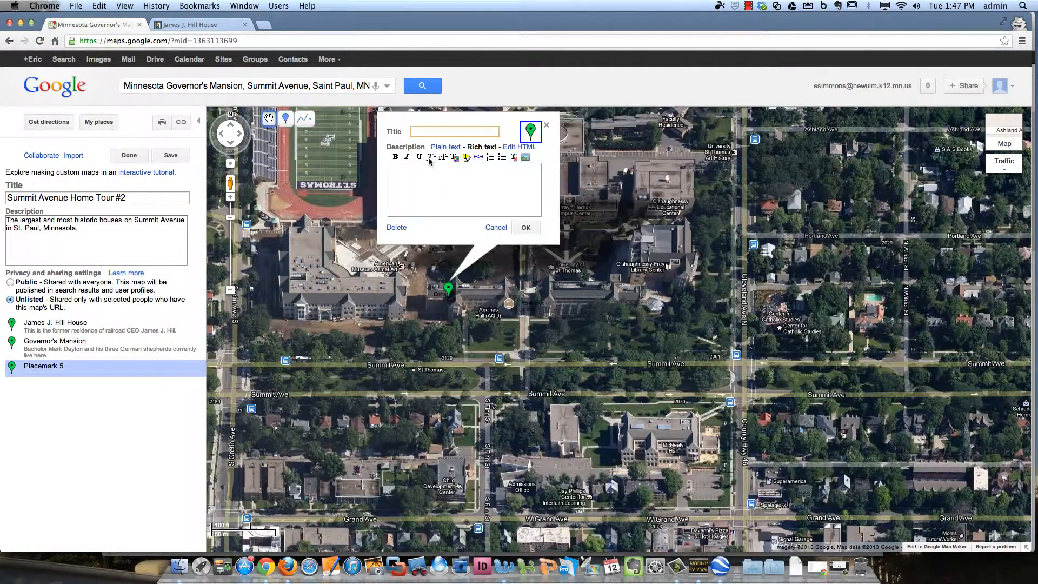
text(St. Thomas)
click(412, 131)
text(University of)
key(Tab)
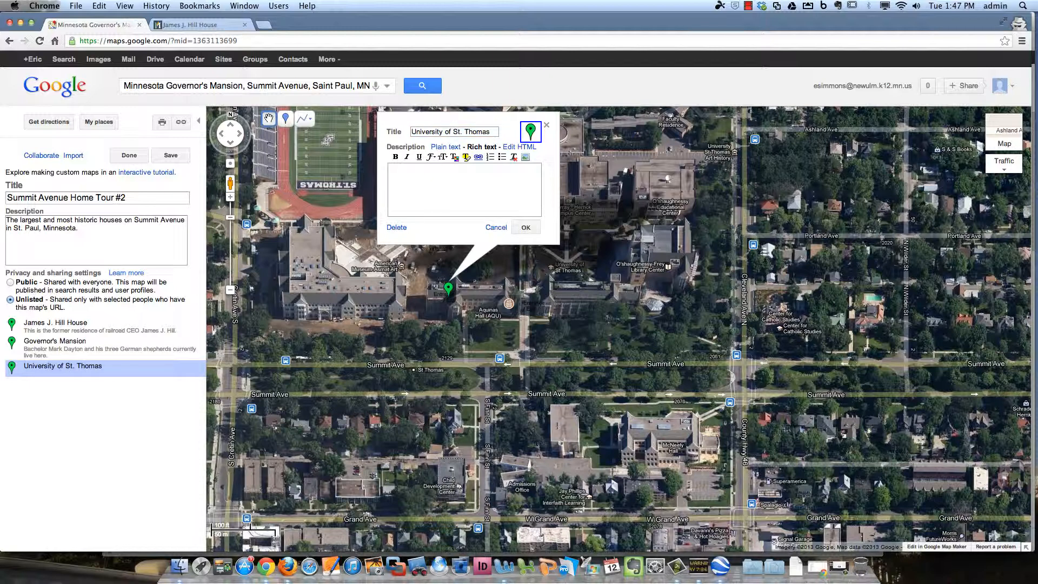
text(UST )
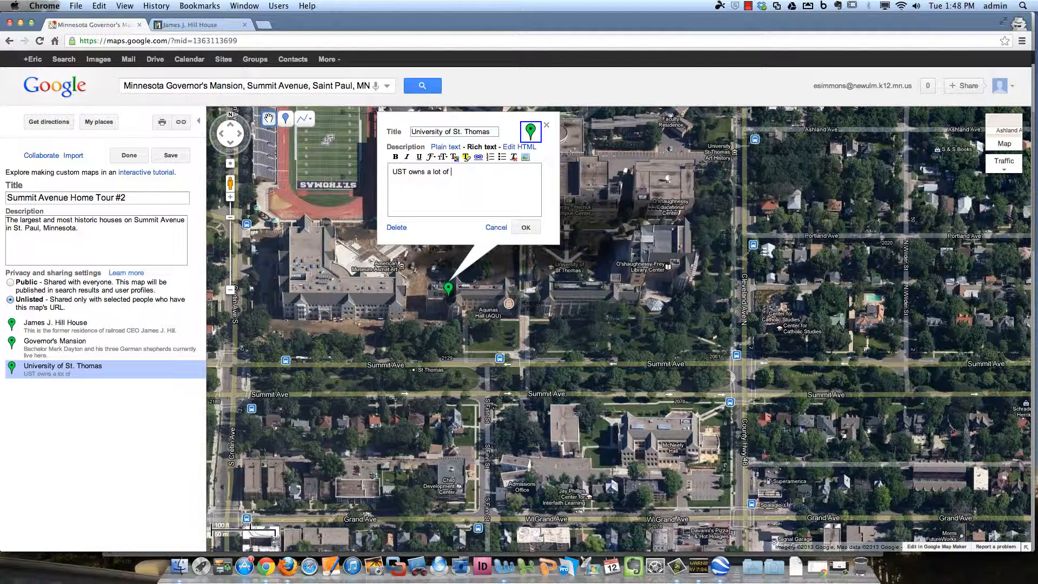
text(owns a lot of Summit Avenue real estate.)
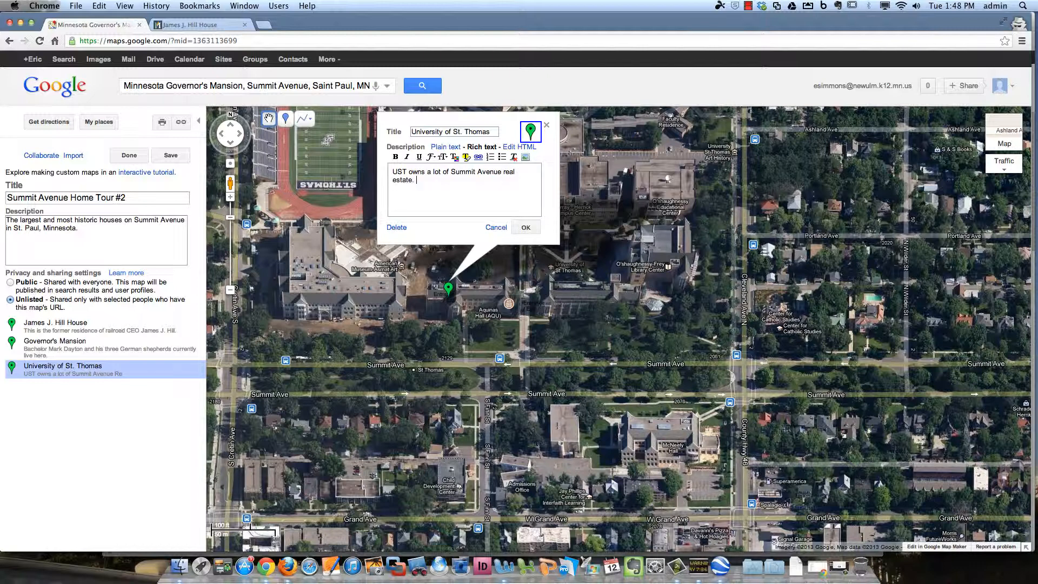
click(526, 227)
click(522, 228)
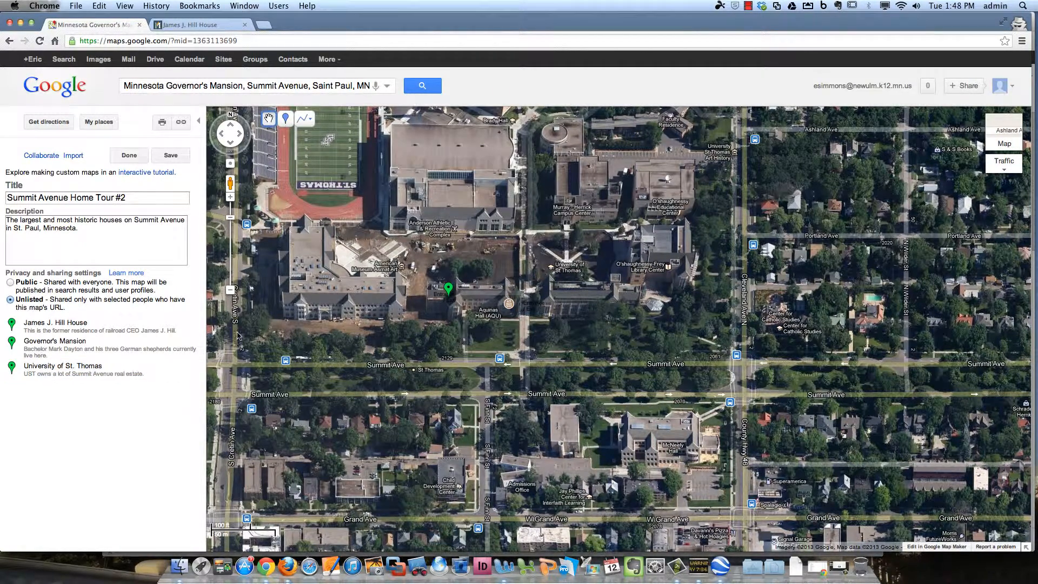
click(171, 157)
click(128, 155)
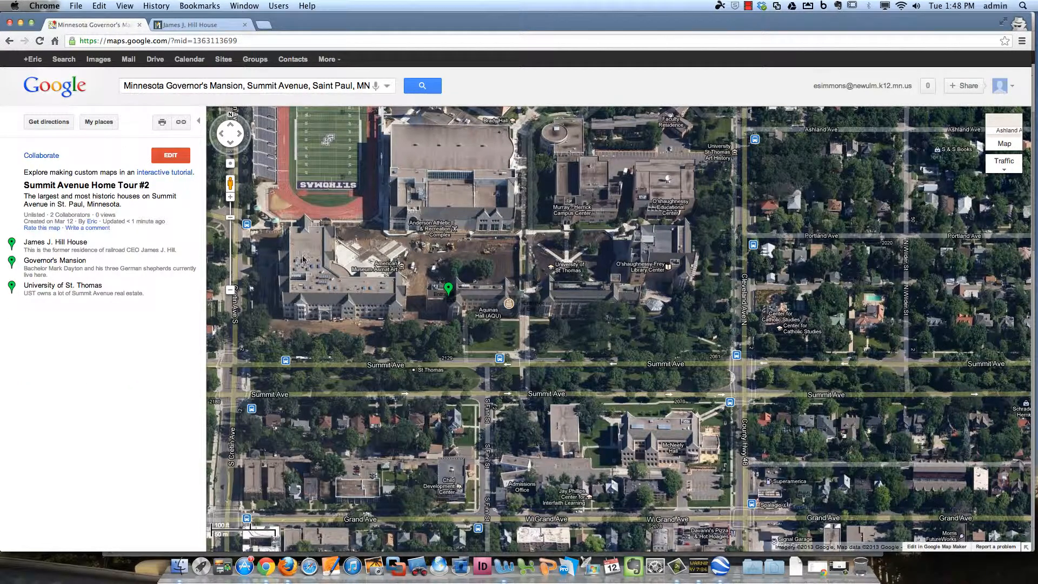
Zoom out and pan until the Hill House, Governor's Mansion and St. Thomas placemarks all show
click(230, 290)
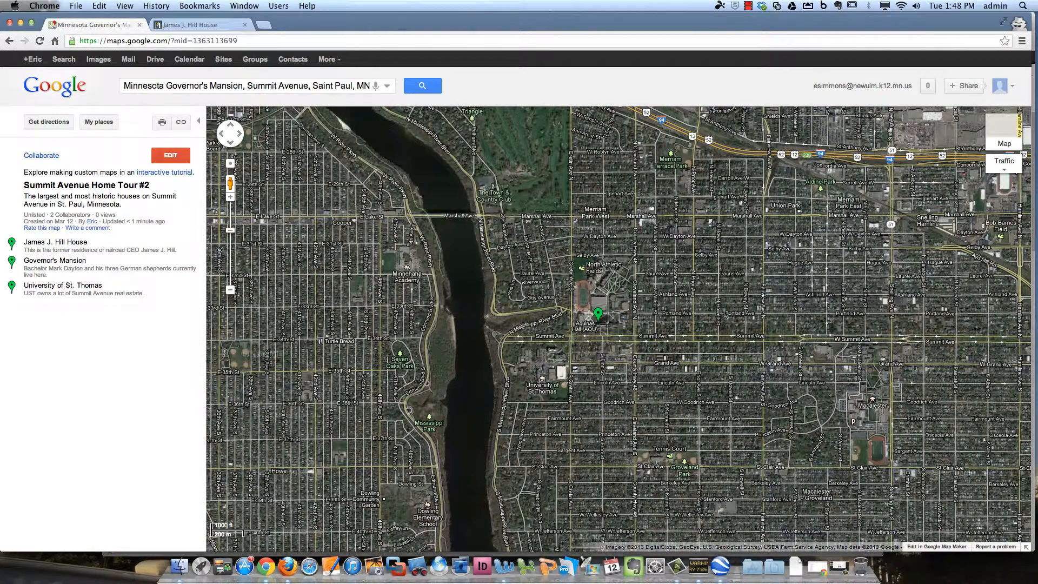
drag(725, 311, 530, 304)
scroll(441, 307, down, 1)
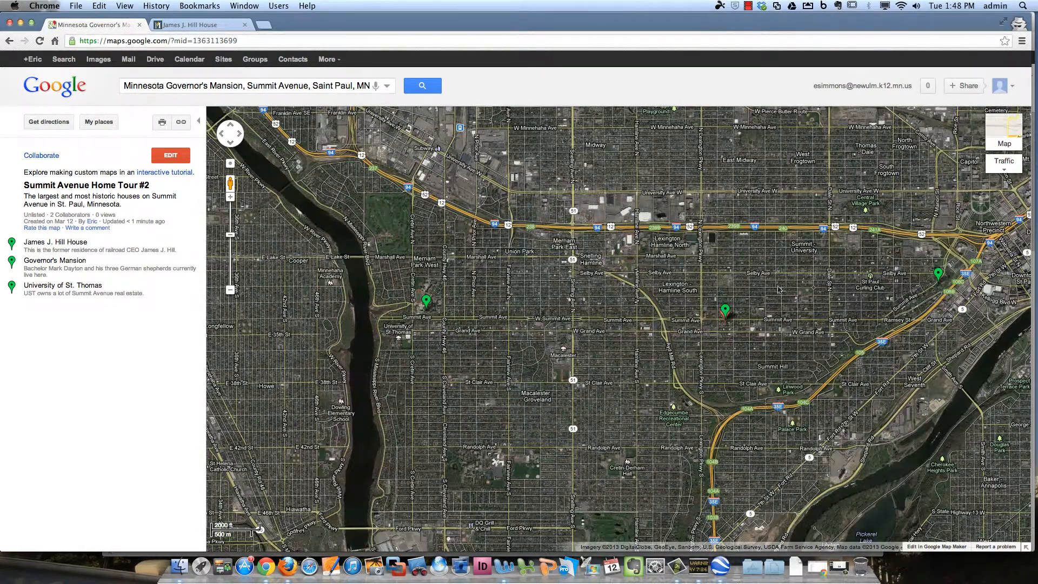
drag(753, 308, 716, 321)
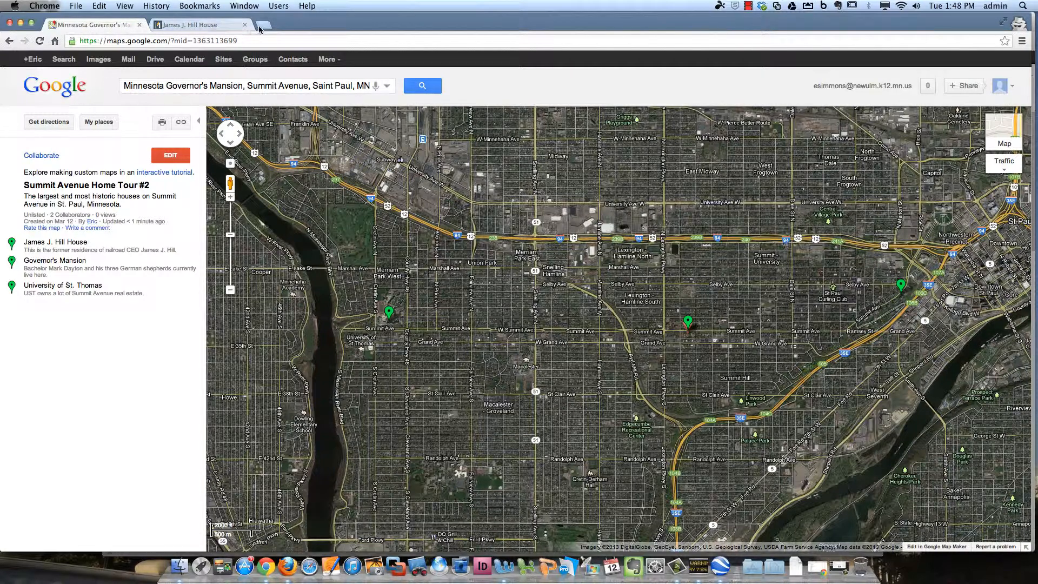
Reopen Summit Avenue Home Tour #2 from My places' Maps filter in a fresh Google Maps tab
click(139, 25)
key(super+t)
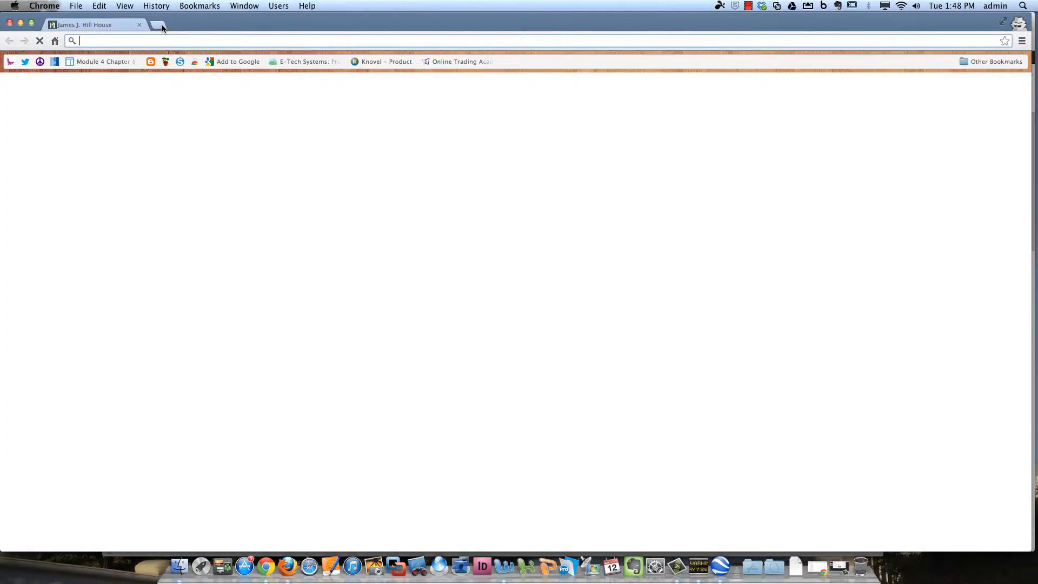
text(maps.)
key(Return)
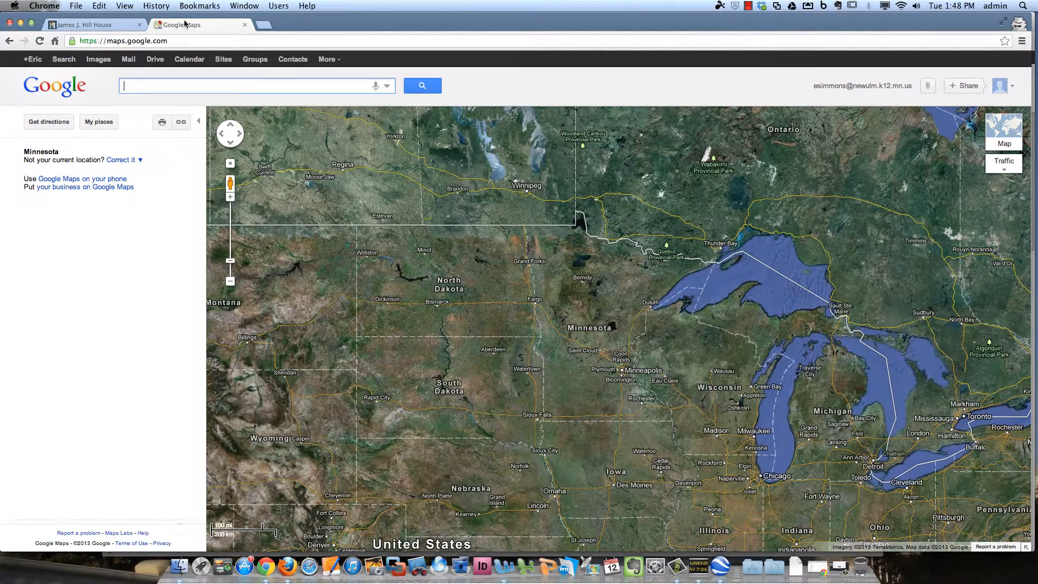
click(99, 122)
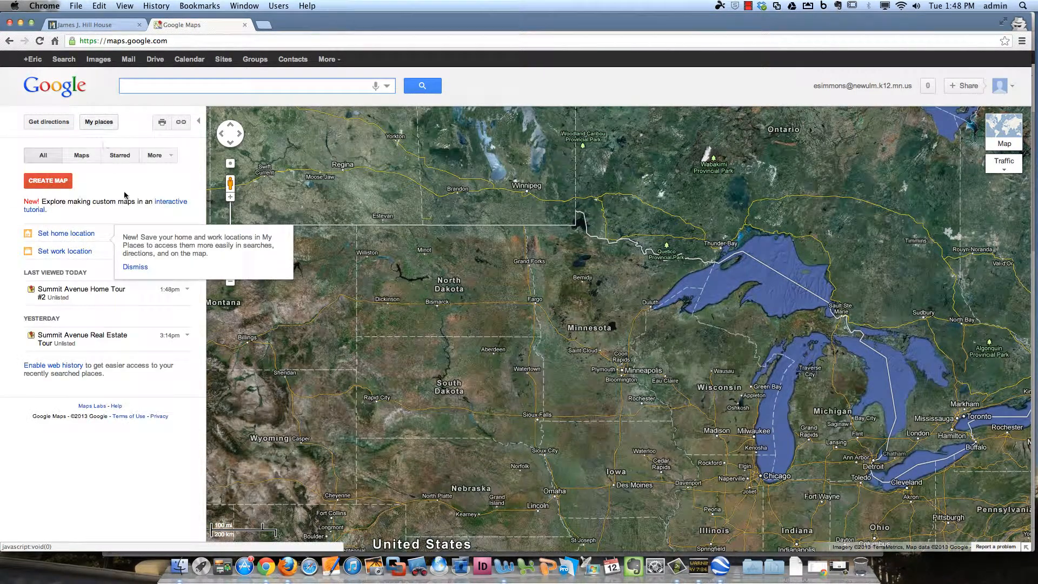
click(81, 156)
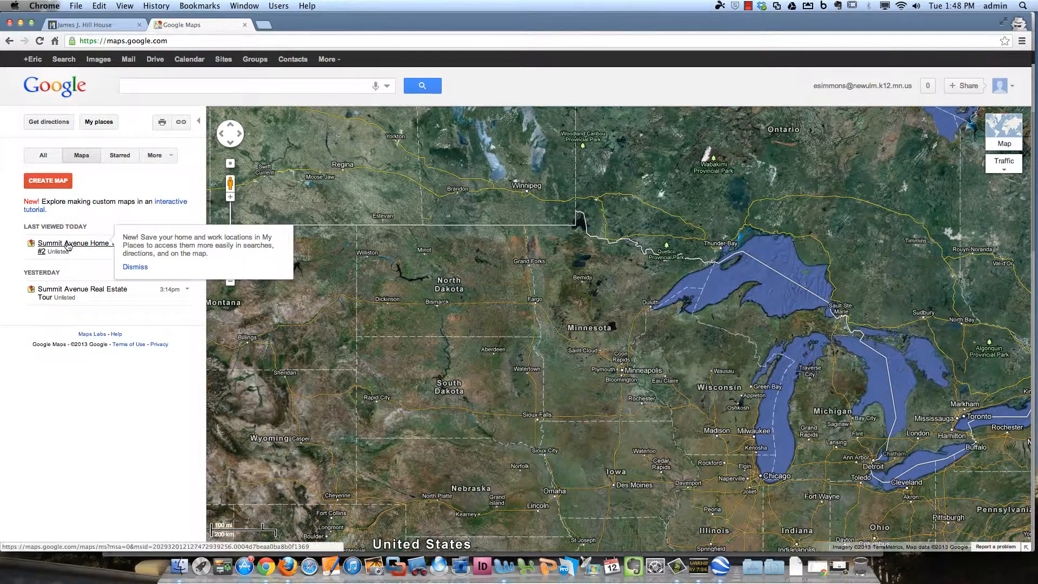
click(135, 267)
click(101, 244)
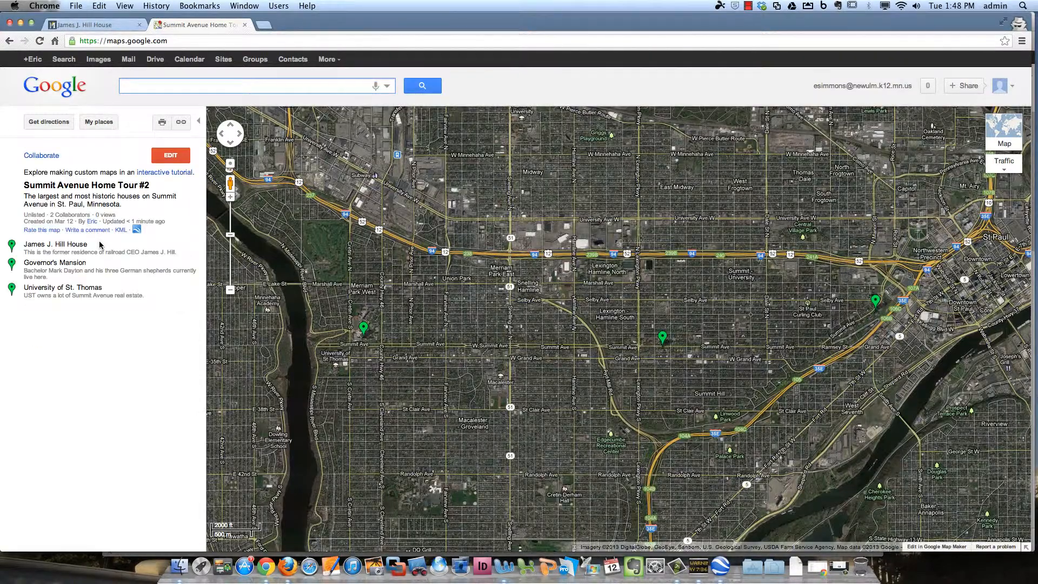
Switch the base layer from Satellite to Map, move the westernmost placemark along Summit Avenue, and save
click(170, 156)
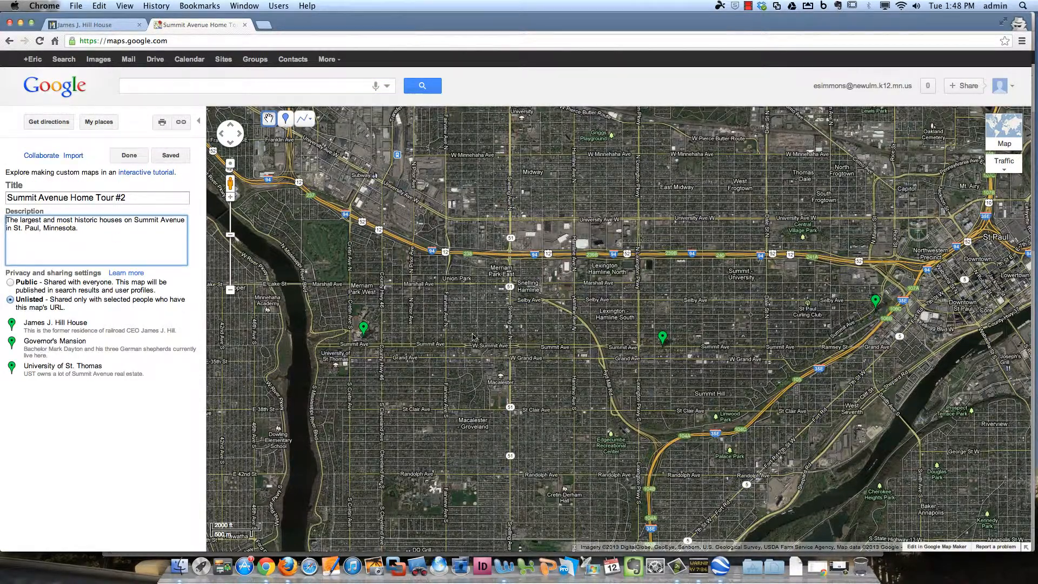
drag(558, 333, 546, 342)
click(1004, 139)
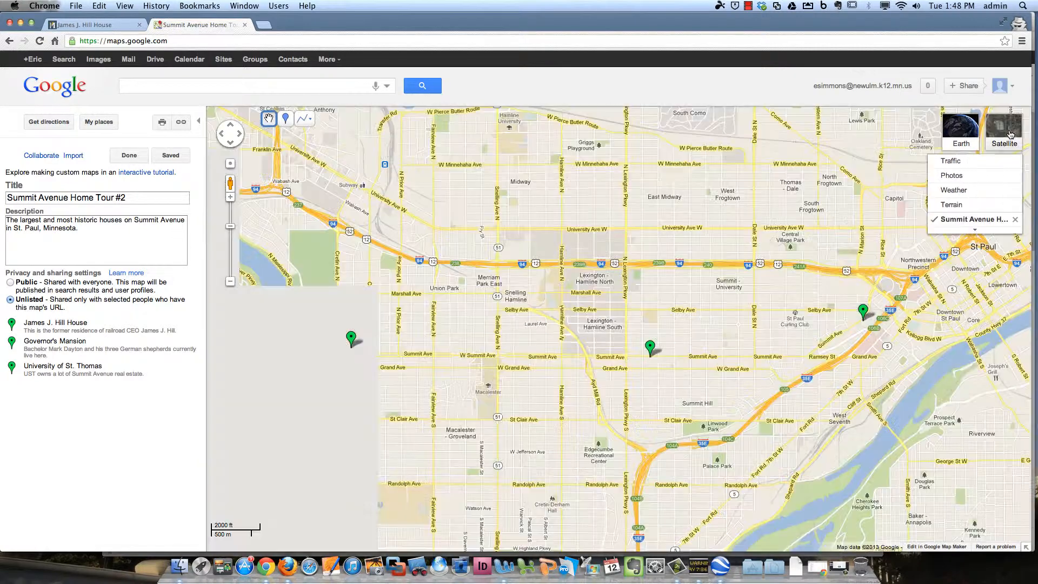
drag(507, 359, 552, 352)
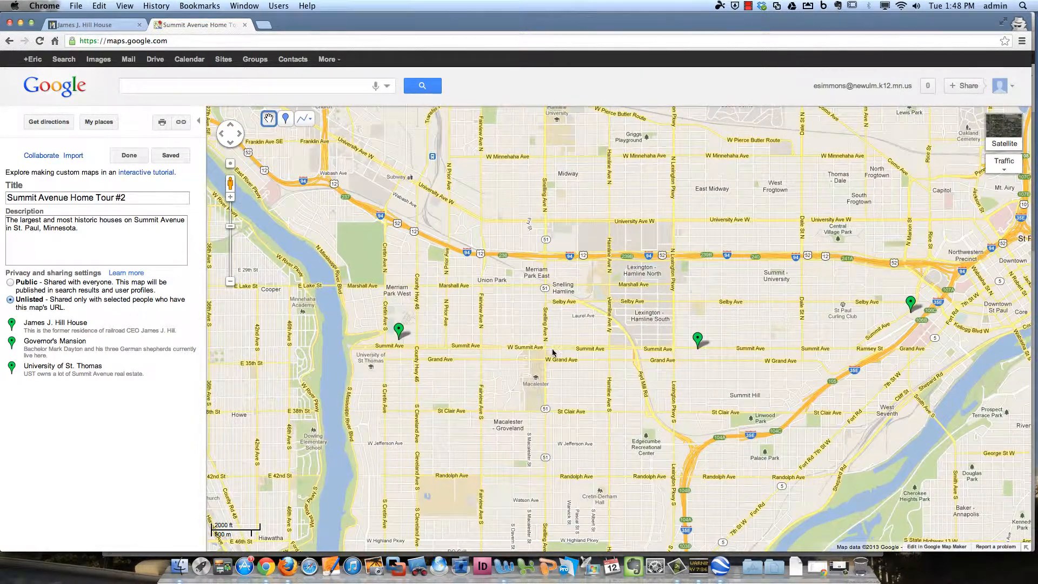
mouse_move(398, 328)
mouse_down()
mouse_move(435, 329)
mouse_move(398, 329)
mouse_up()
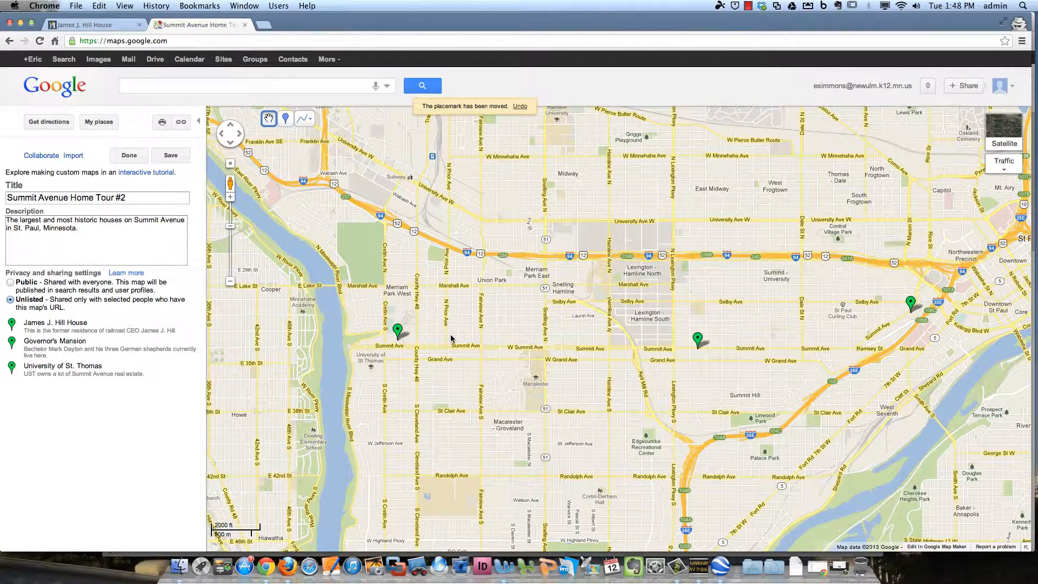
click(171, 155)
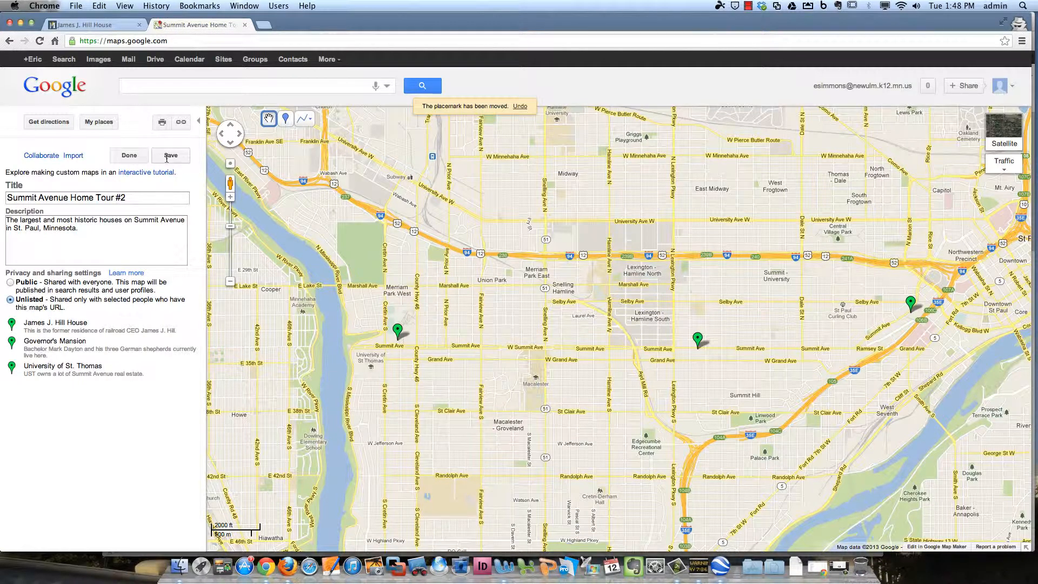
click(306, 121)
Draw a four-corner polygon around the St. Thomas campus blocks north of Summit Avenue
click(311, 119)
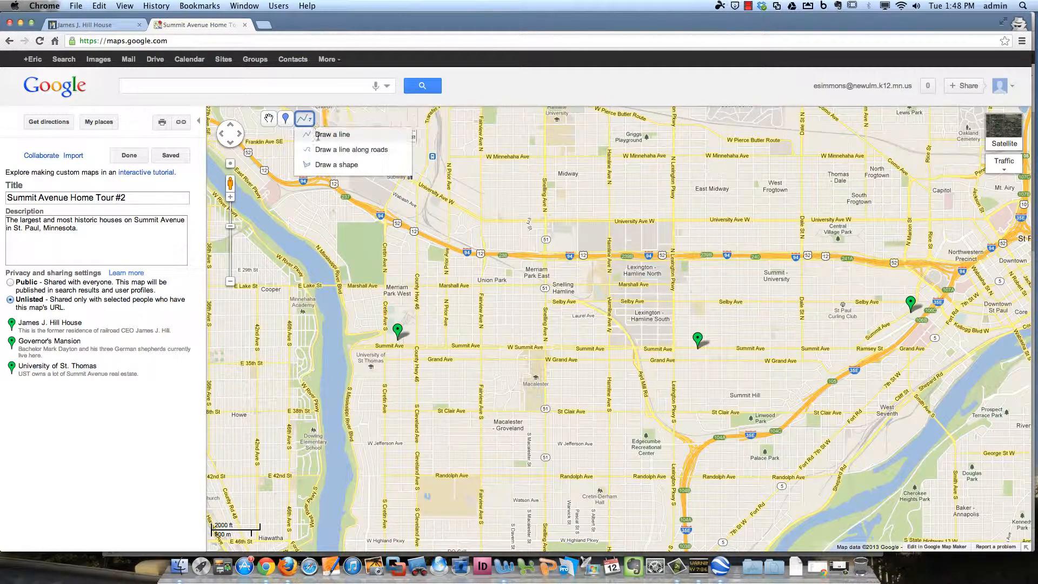
click(356, 164)
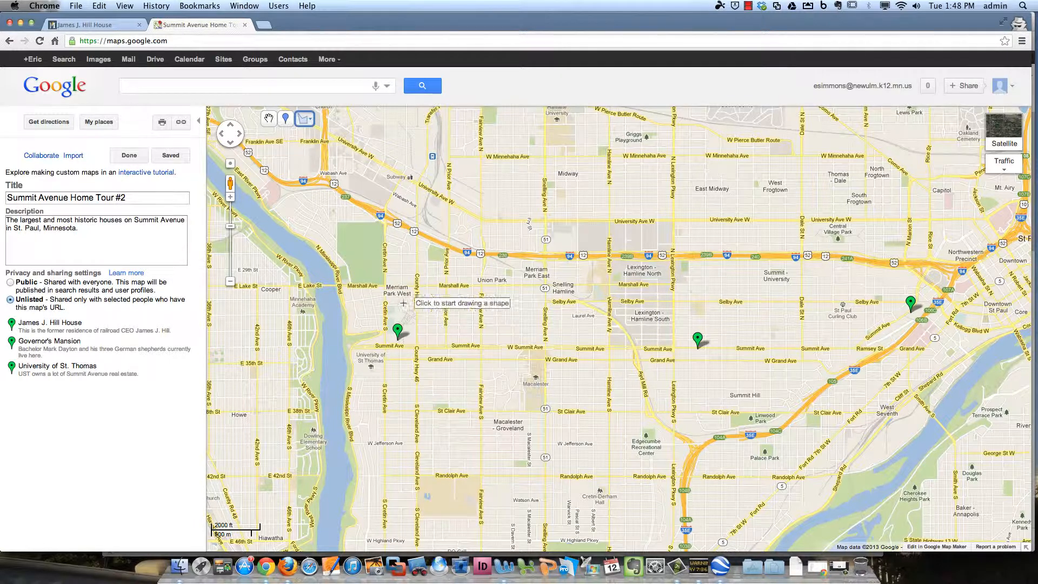
click(386, 288)
click(416, 288)
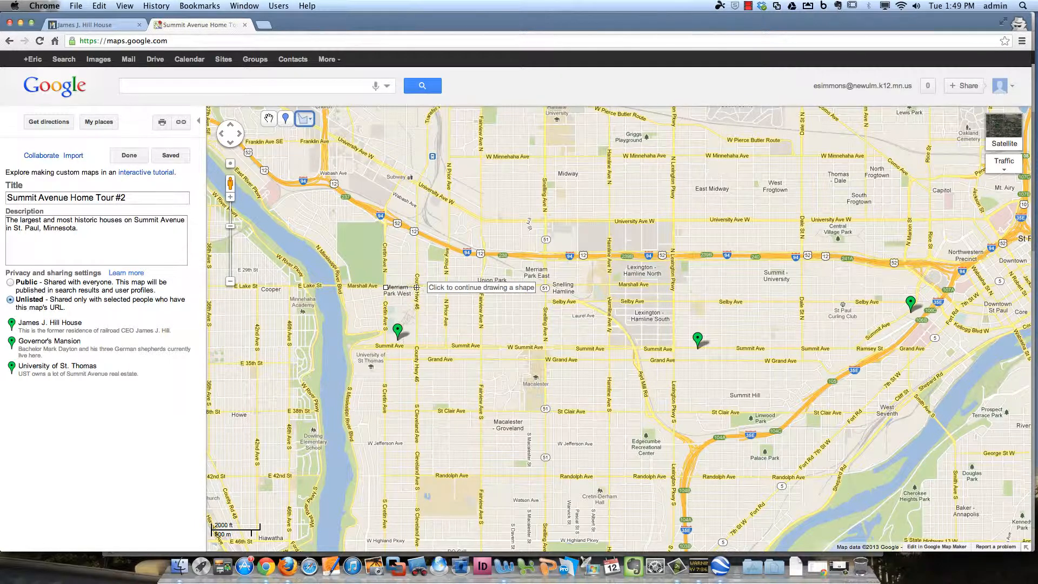
click(415, 341)
click(386, 342)
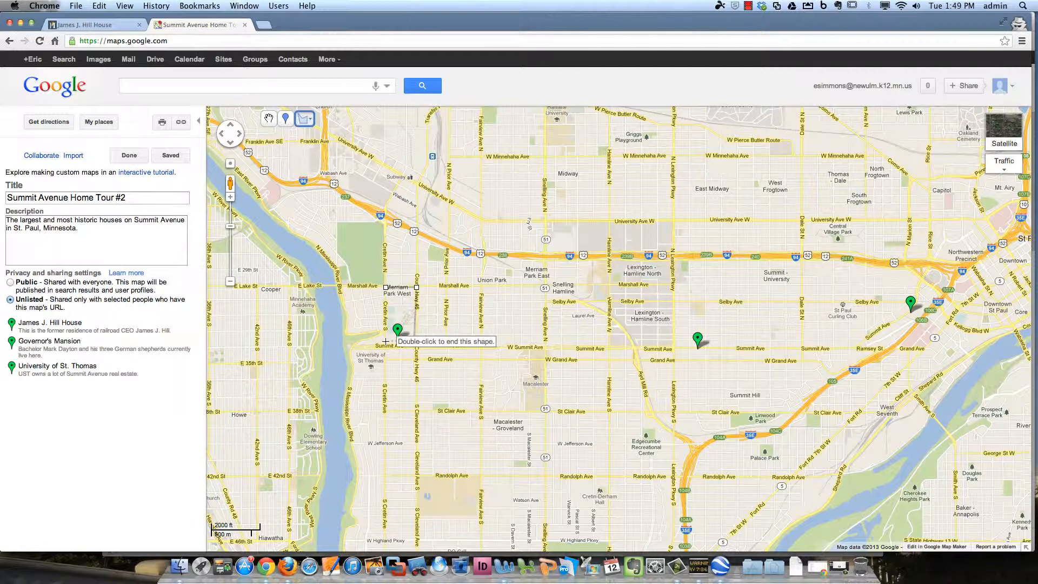
double_click(387, 293)
Give the shape a red fill and title it 'UST Campus'
click(488, 164)
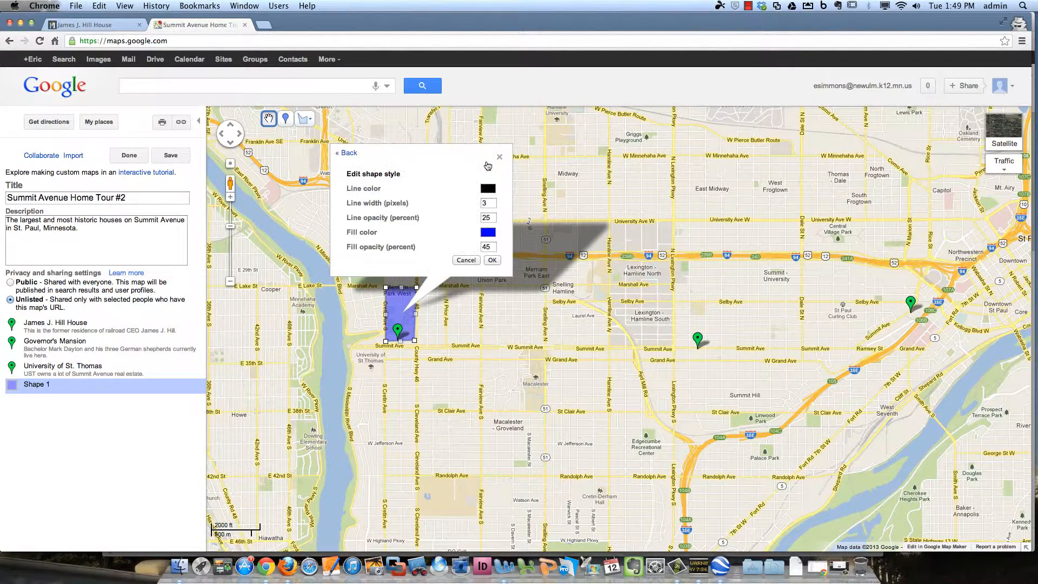
click(488, 232)
click(514, 246)
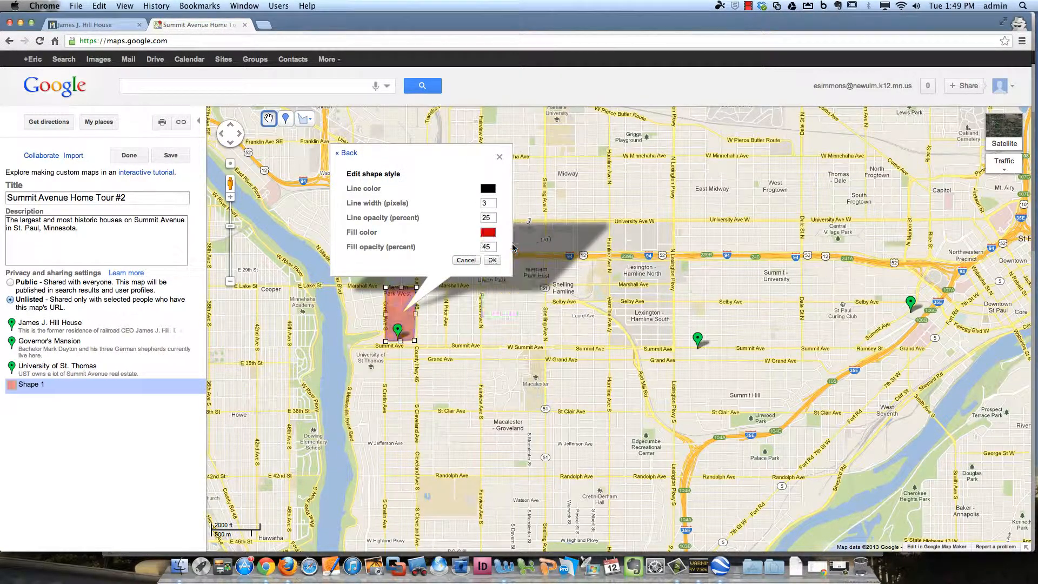
click(492, 260)
click(402, 163)
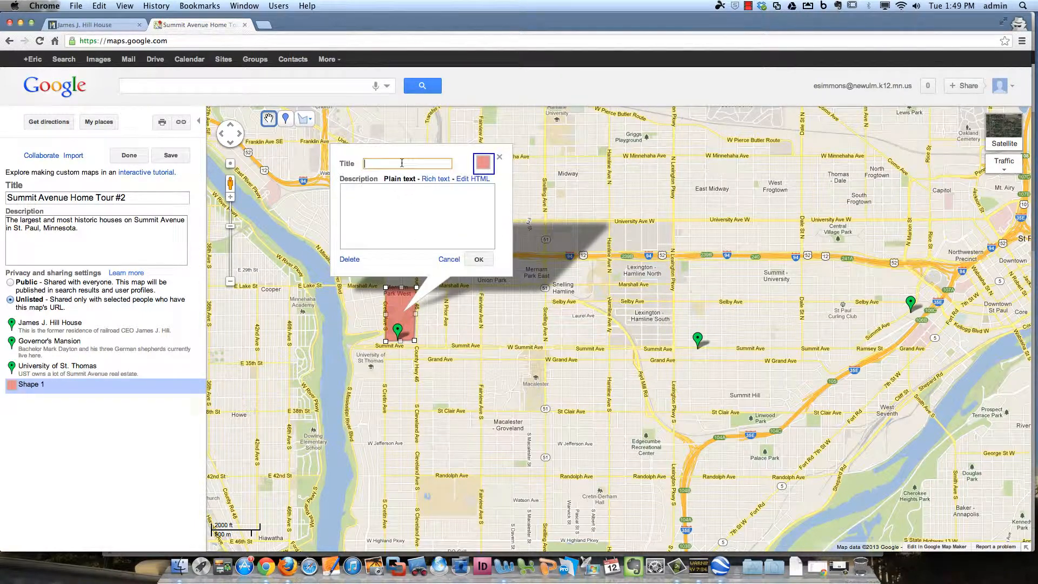
text(UST Campus)
key(Tab)
click(479, 259)
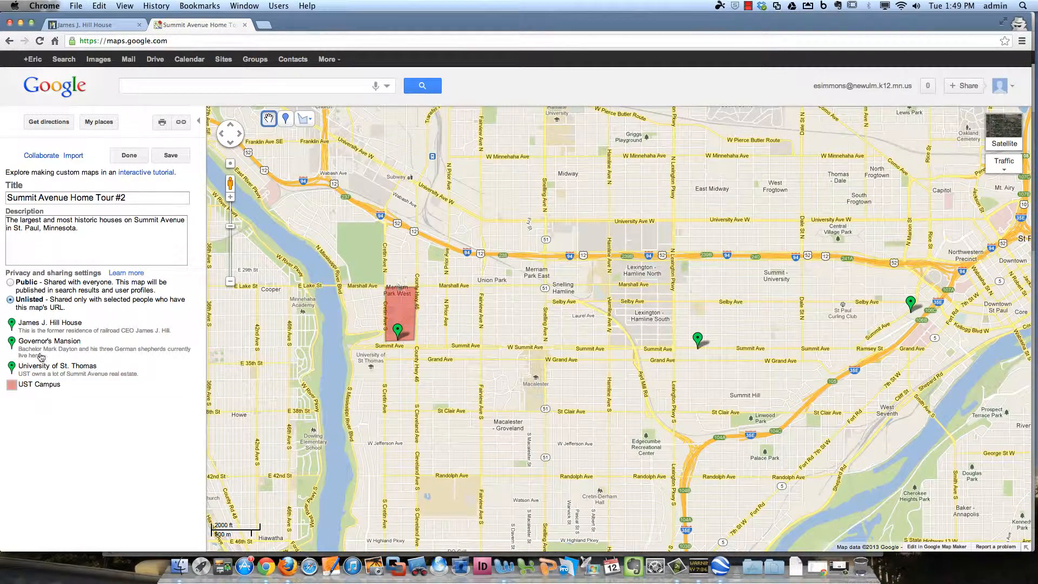
Review the Governor's Mansion, University of St. Thomas and UST Campus entries, then finish editing
click(86, 352)
click(86, 388)
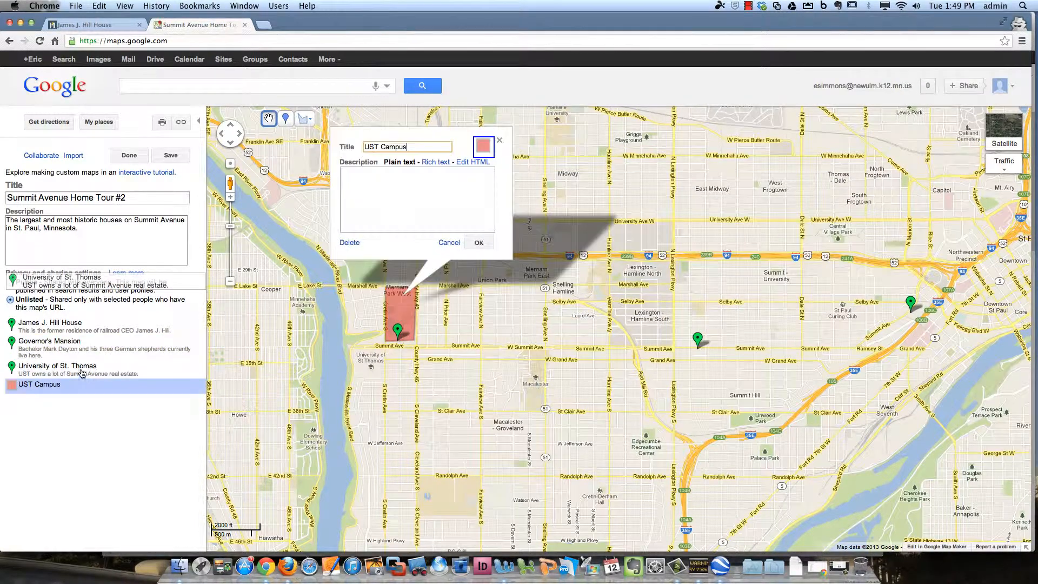
click(73, 353)
click(111, 370)
click(112, 385)
click(133, 157)
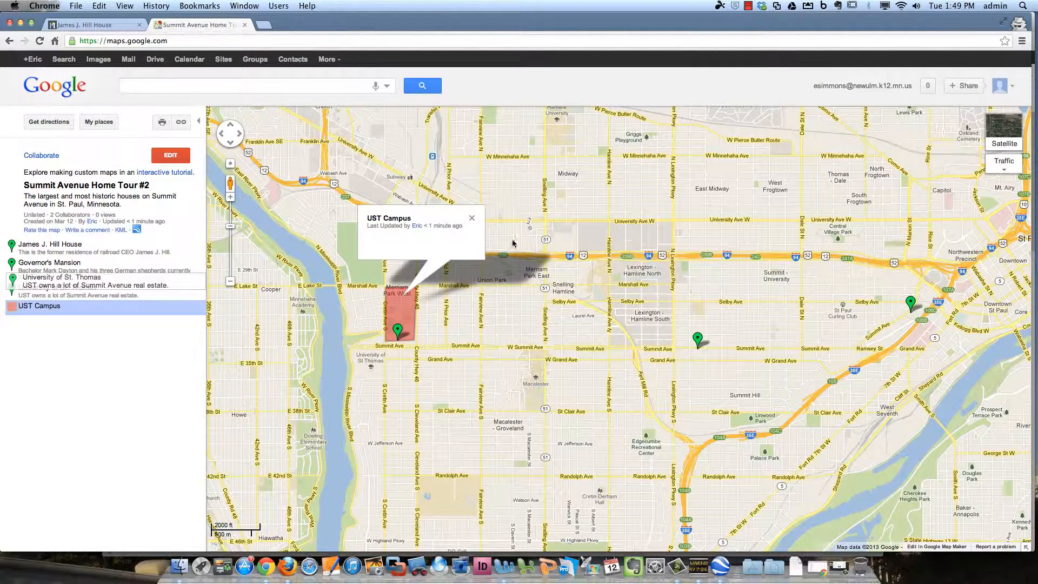
Close the UST Campus balloon and reopen Summit Avenue Home Tour #2 from My places' saved maps
click(472, 219)
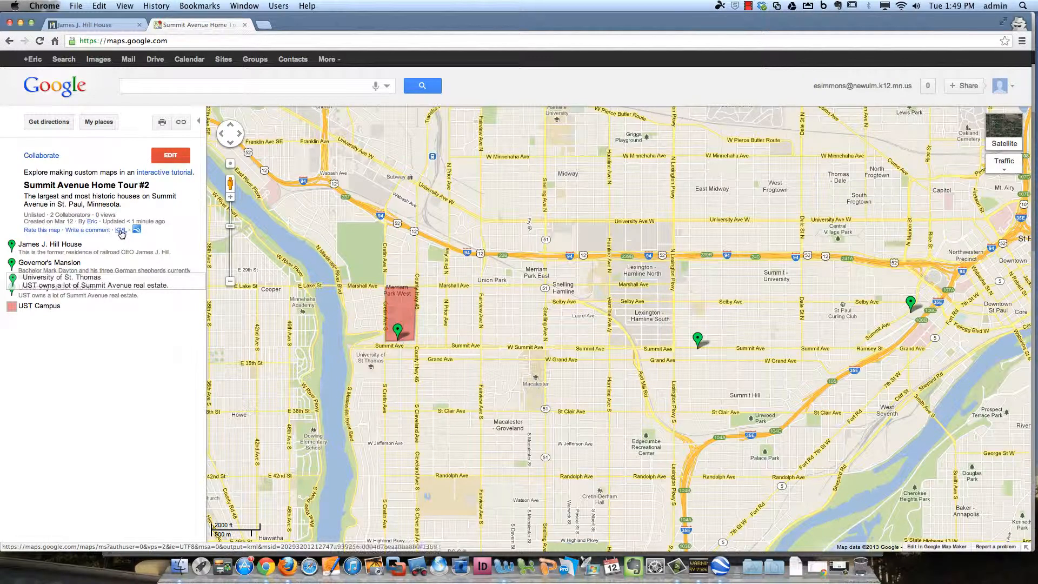
click(102, 123)
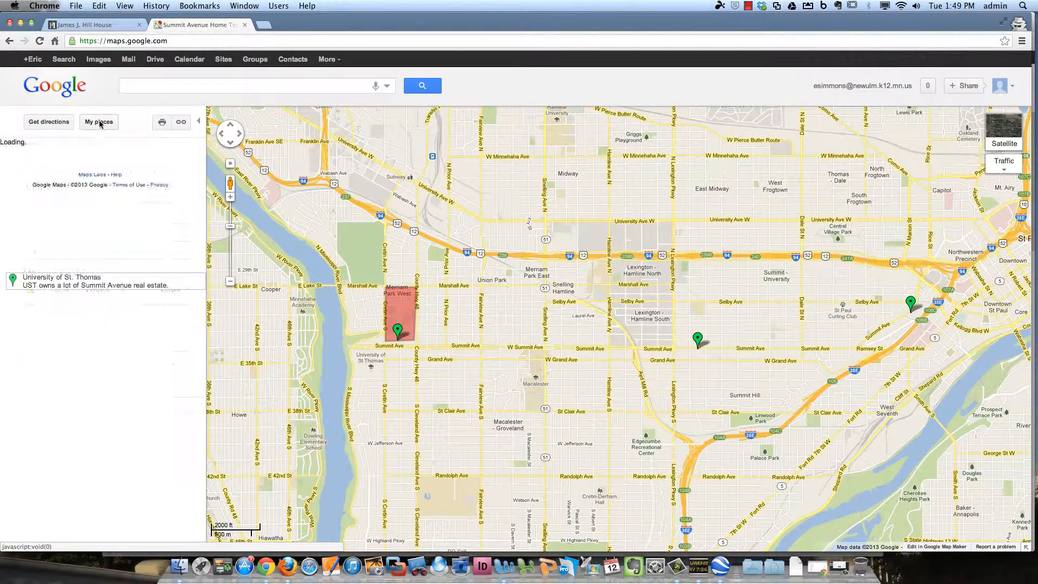
click(89, 159)
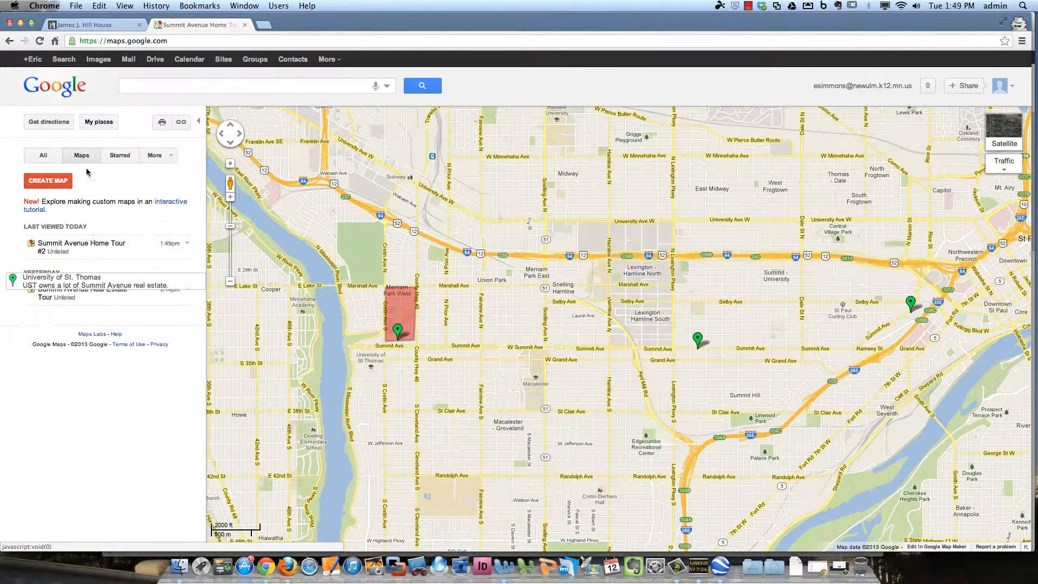
click(75, 242)
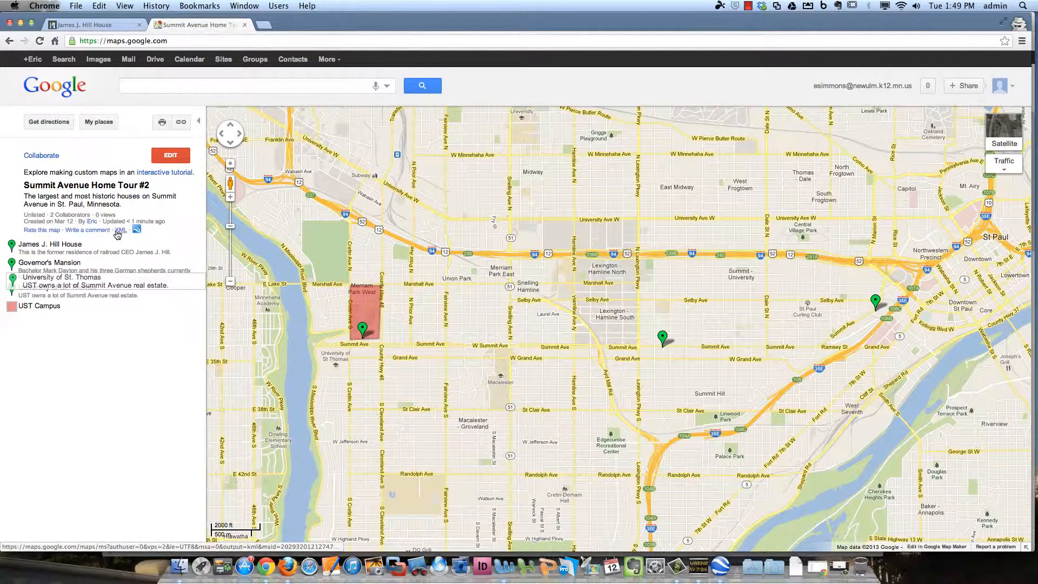
Export the tour as SummitAvenueHomeTour2.kml, then filter My places back to saved maps
click(121, 231)
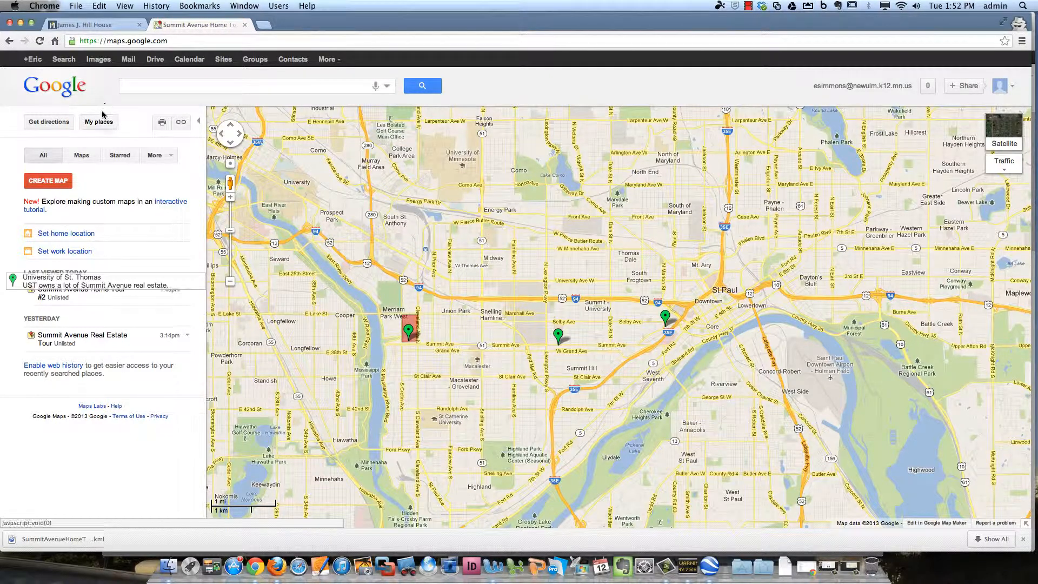
click(84, 156)
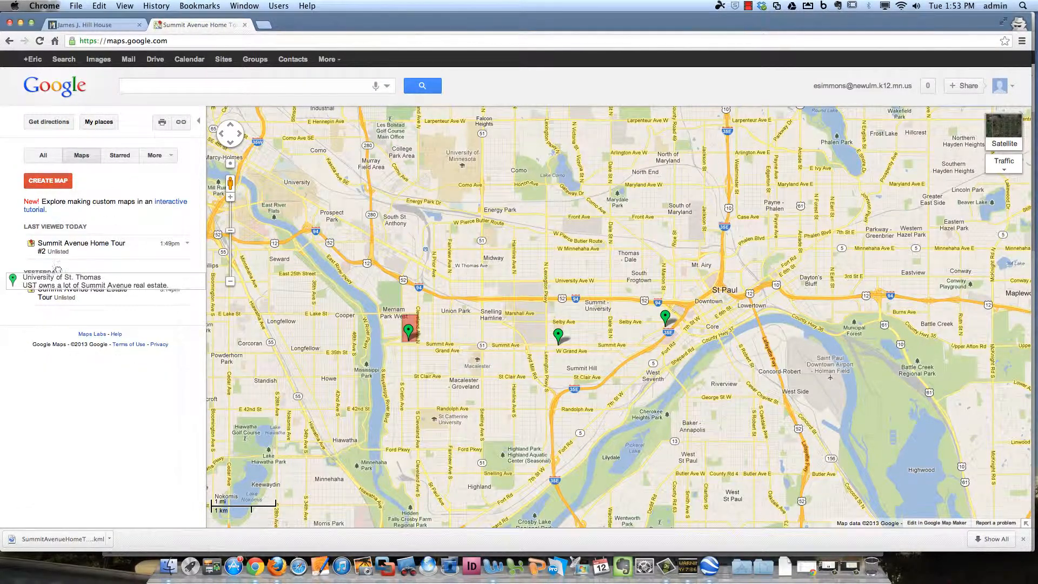